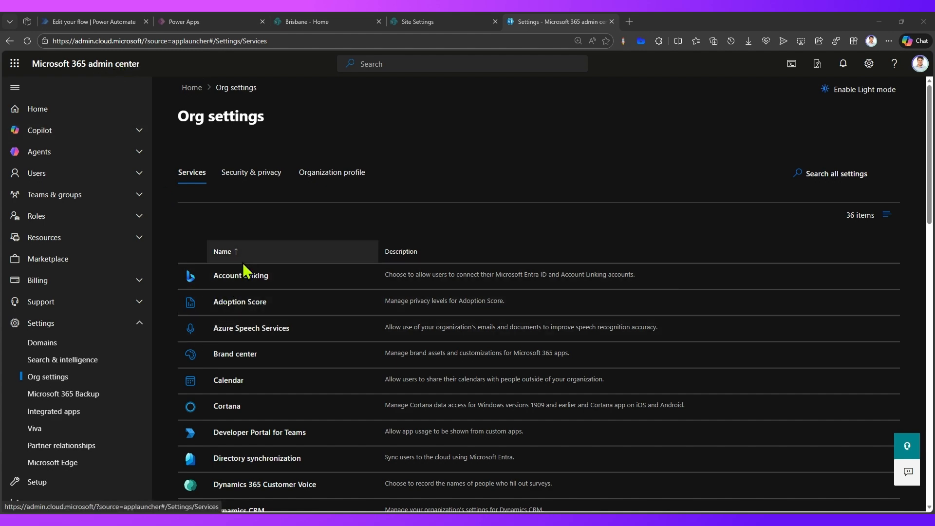
# Open the Document translation service settings among the document and image services of Pay-as-you-go services.
pyautogui.scroll(-10, 239, 273)
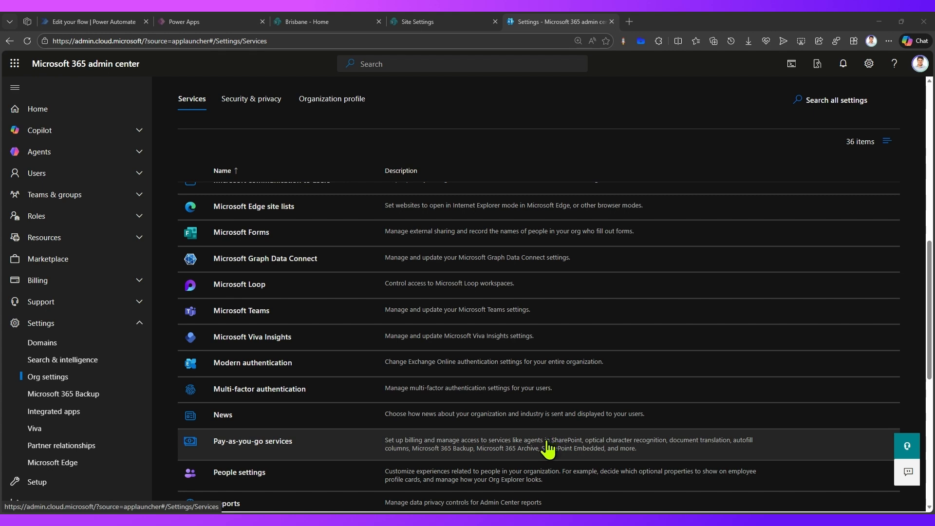
pyautogui.click(509, 450)
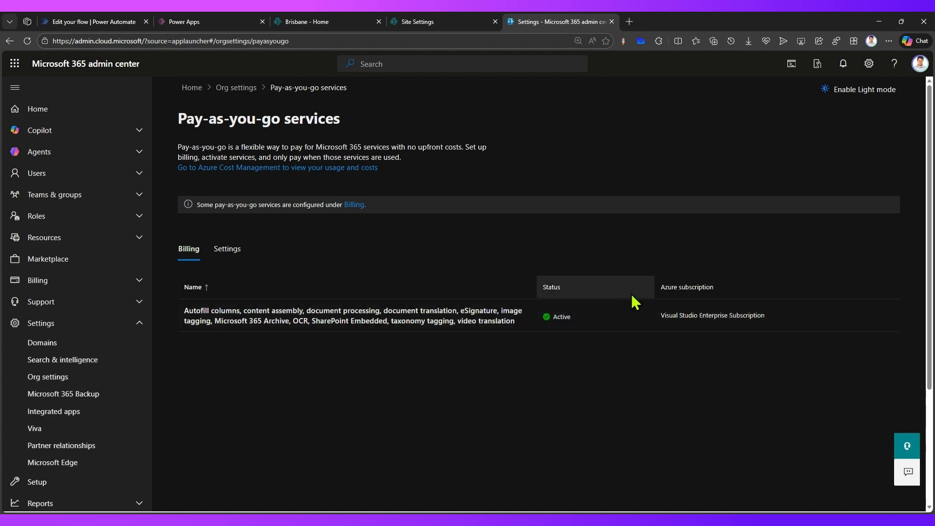
pyautogui.click(226, 252)
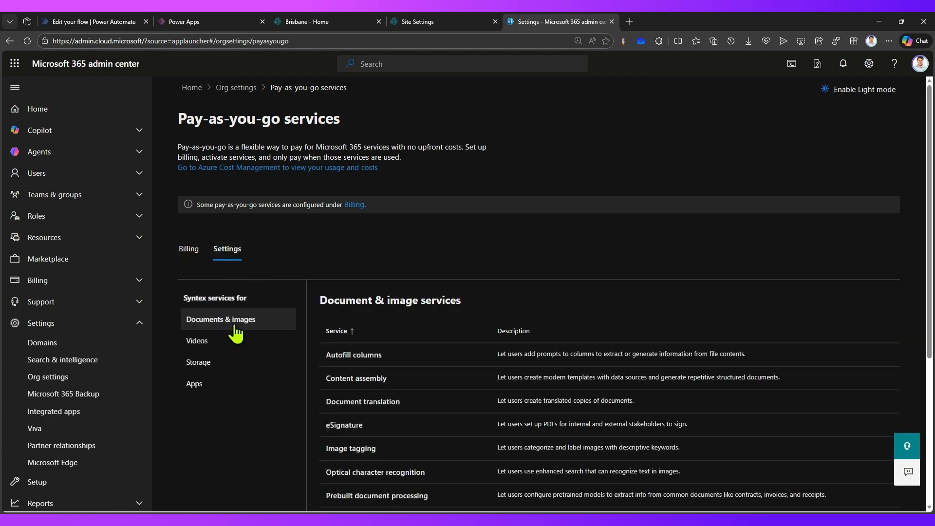
pyautogui.scroll(-3, 248, 314)
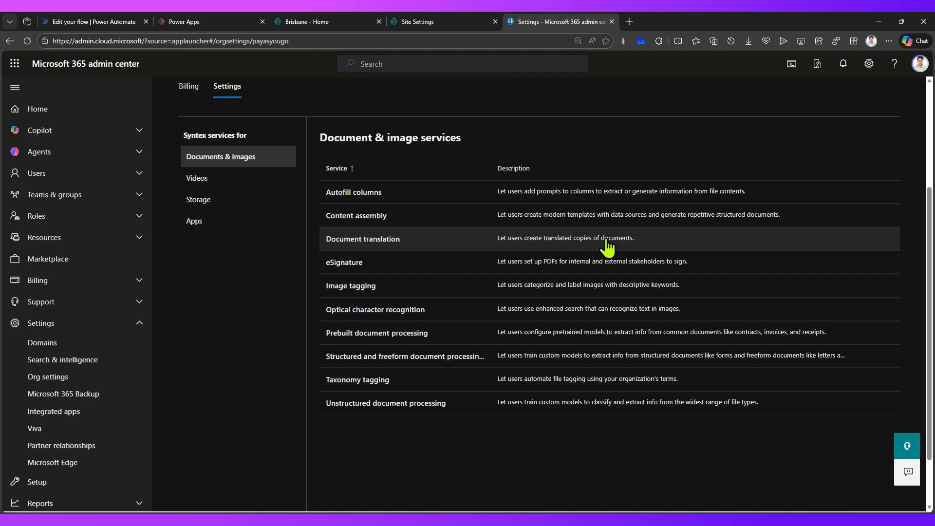
pyautogui.click(395, 246)
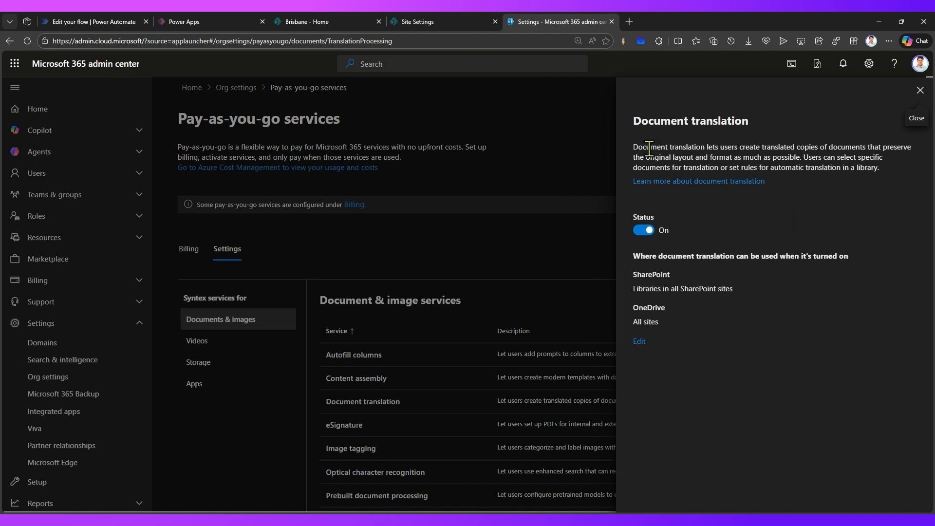
# Examine the Document translation description and the SharePoint and OneDrive locations where it can be used.
pyautogui.moveTo(633, 147); pyautogui.dragTo(818, 147)
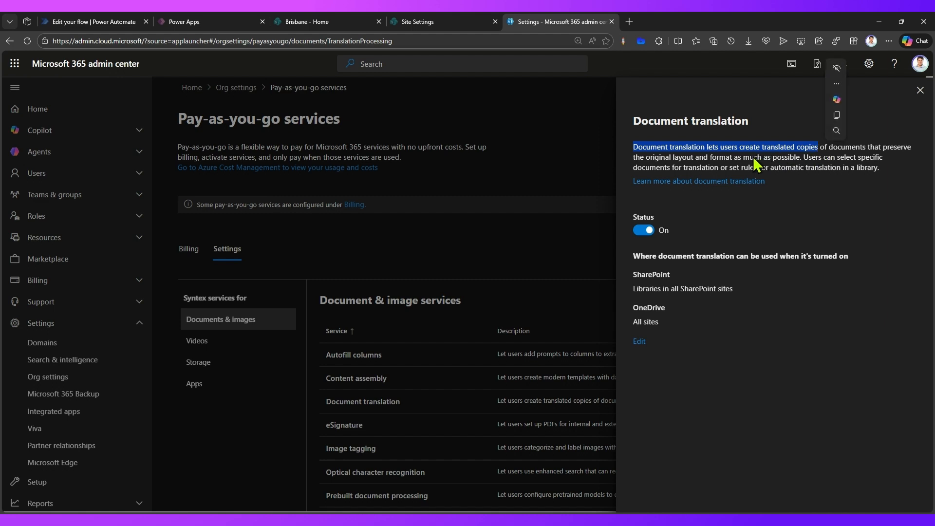
pyautogui.click(716, 159)
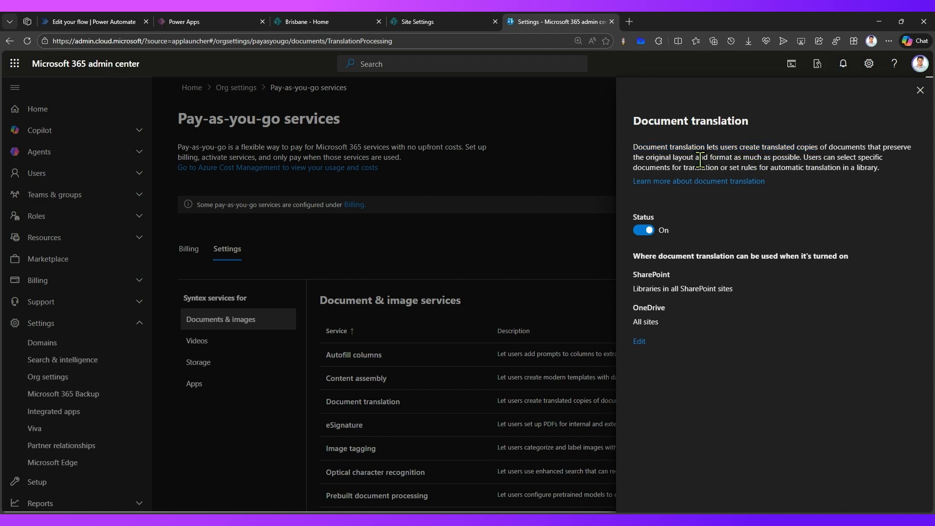
pyautogui.moveTo(726, 156); pyautogui.dragTo(848, 194)
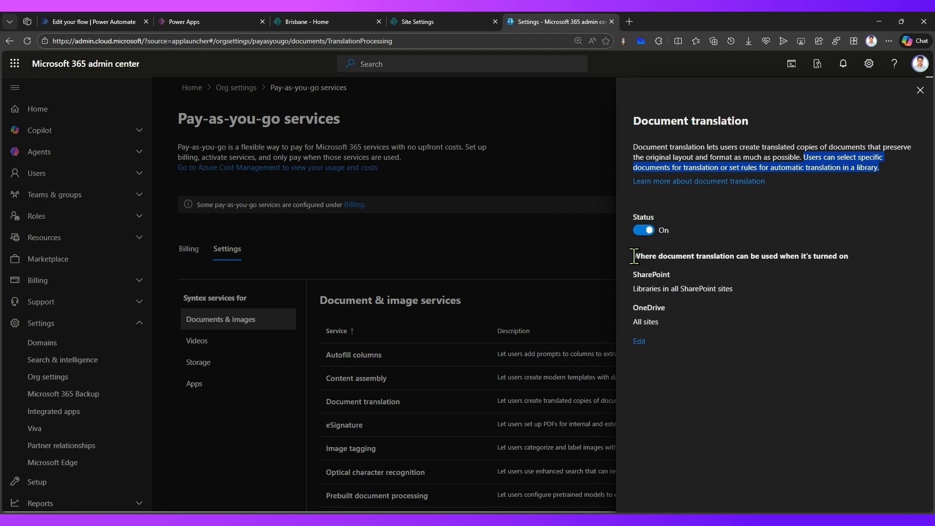
pyautogui.moveTo(634, 256); pyautogui.dragTo(824, 252)
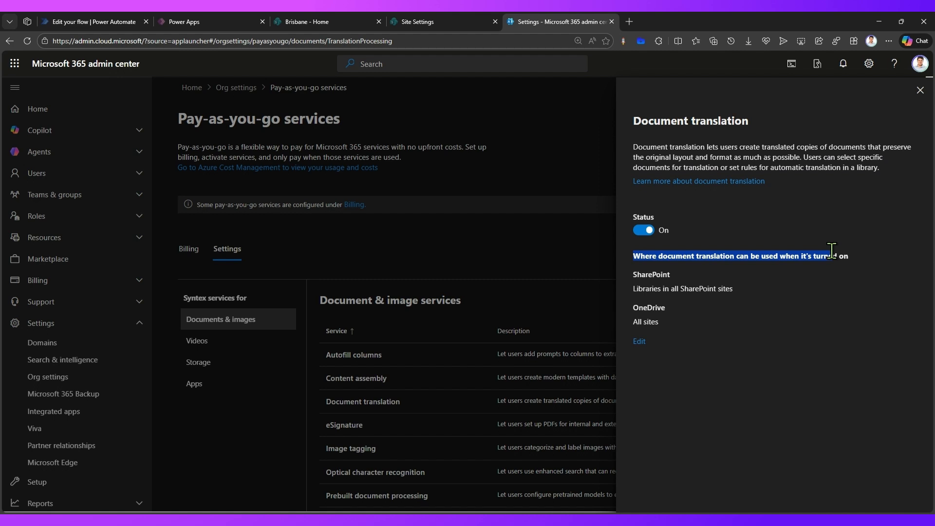
pyautogui.doubleClick(639, 274)
pyautogui.moveTo(649, 288); pyautogui.dragTo(732, 288)
pyautogui.doubleClick(641, 307)
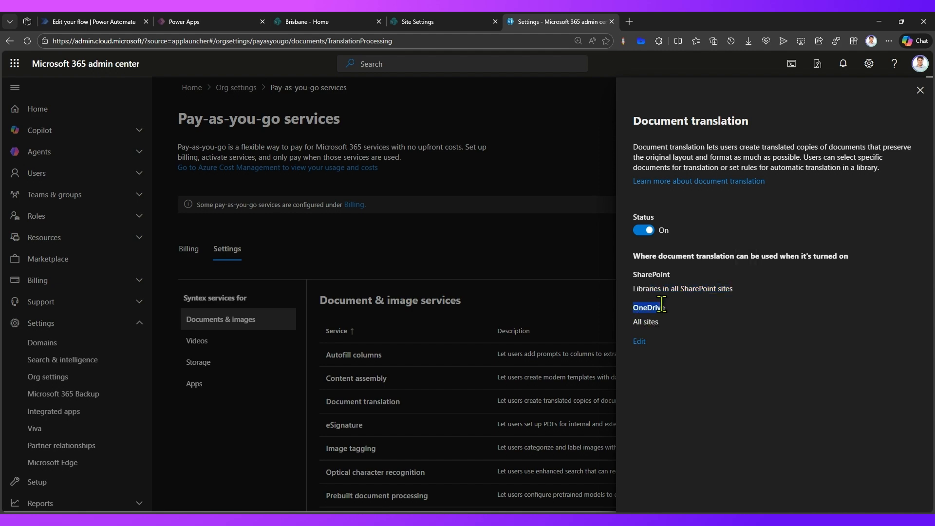
# Examine the document translation scope options, including the site list for Selected sites (up to 100), and close them with All sites reselected and nothing saved.
pyautogui.click(638, 342)
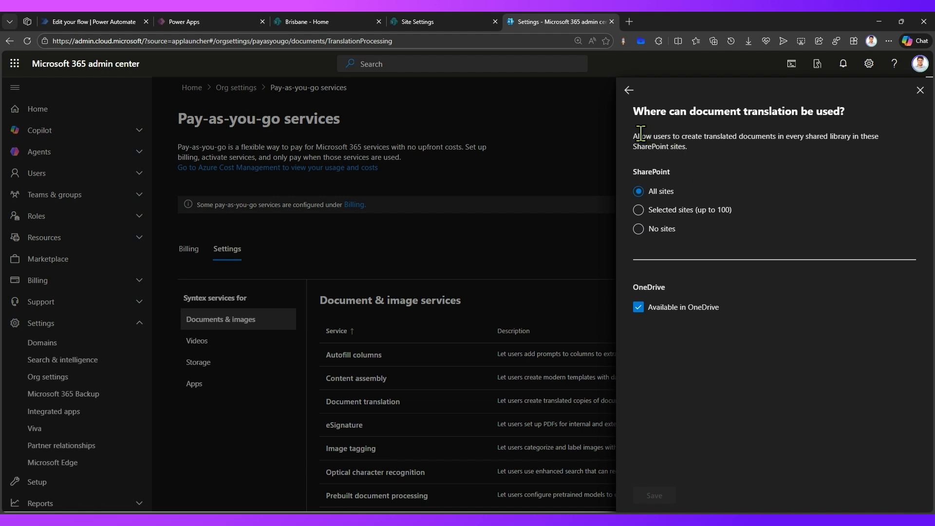
pyautogui.moveTo(640, 133); pyautogui.dragTo(856, 151)
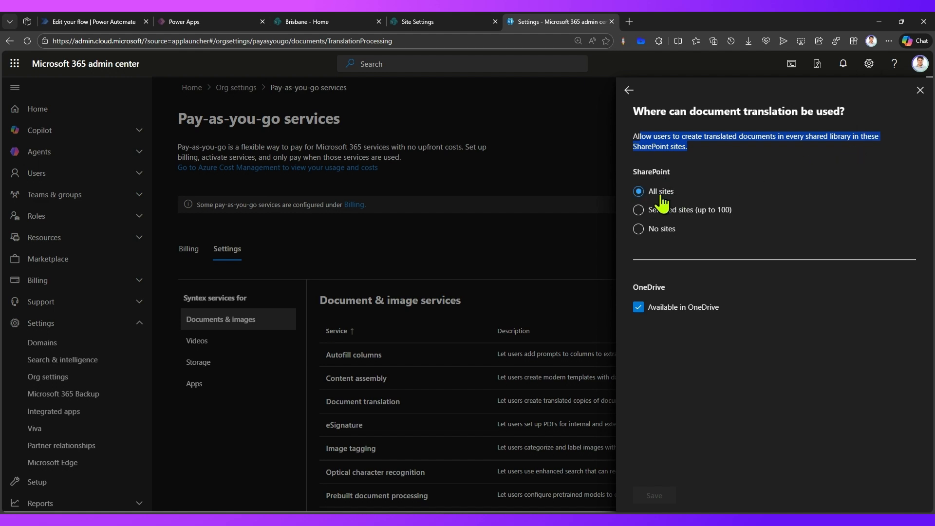
pyautogui.click(637, 211)
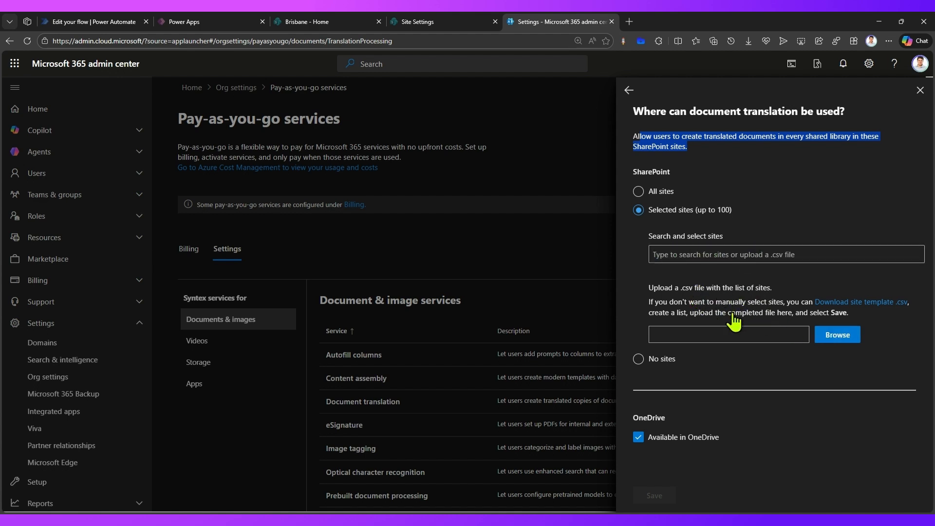
pyautogui.click(692, 253)
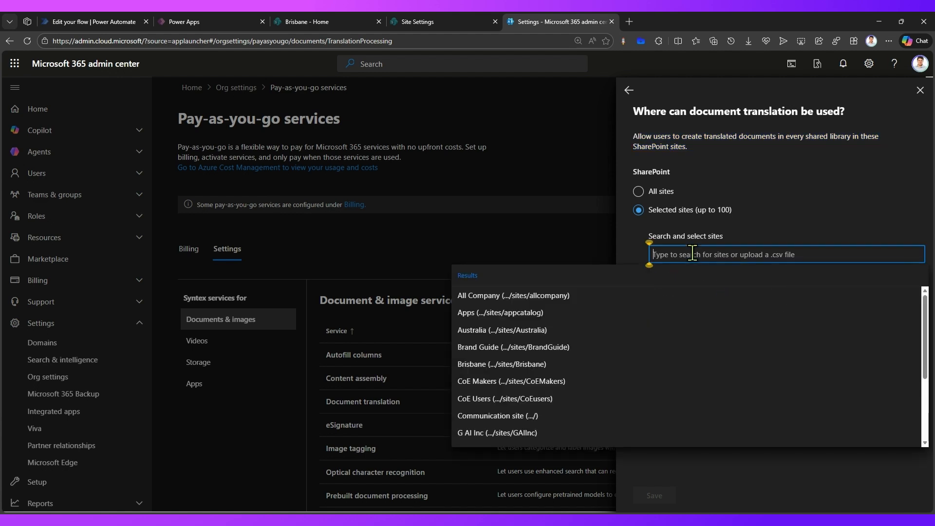
pyautogui.scroll(-3, 535, 366)
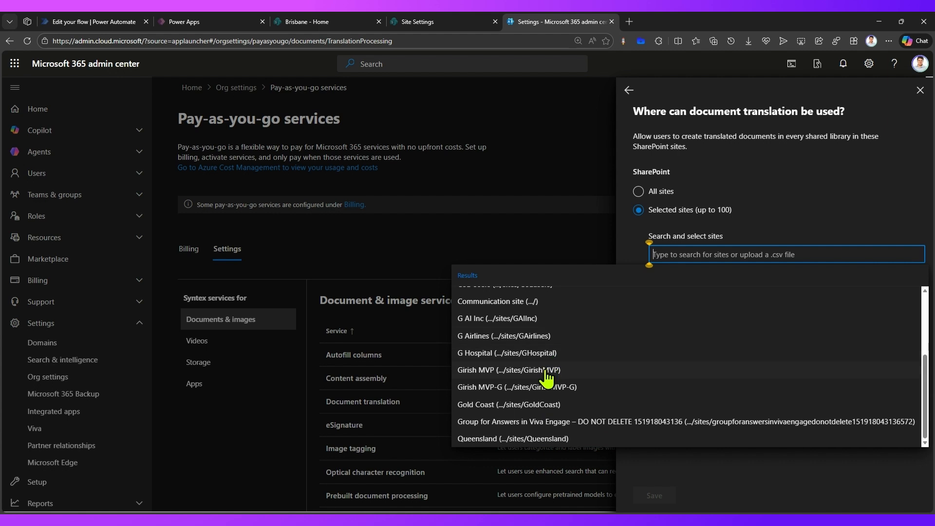
pyautogui.scroll(3, 547, 379)
pyautogui.scroll(-3, 547, 379)
pyautogui.scroll(3, 547, 379)
pyautogui.click(626, 239)
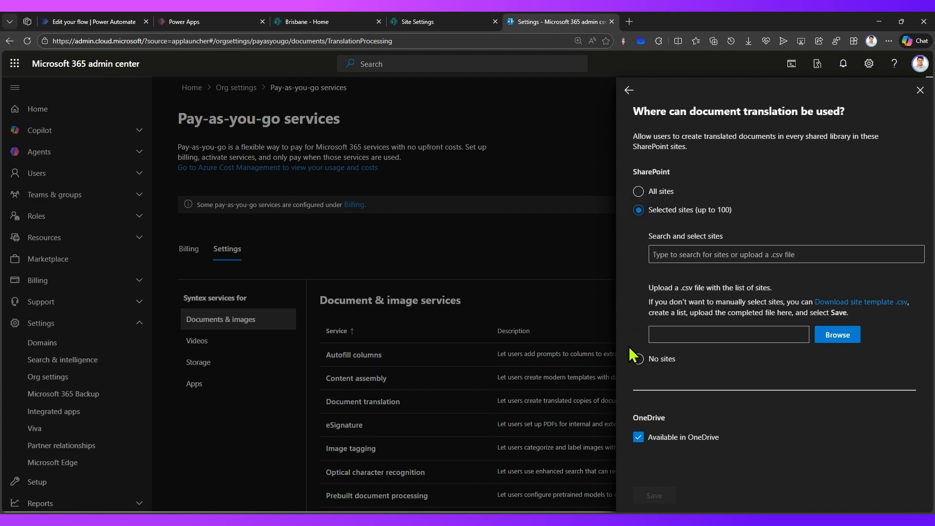
pyautogui.click(638, 192)
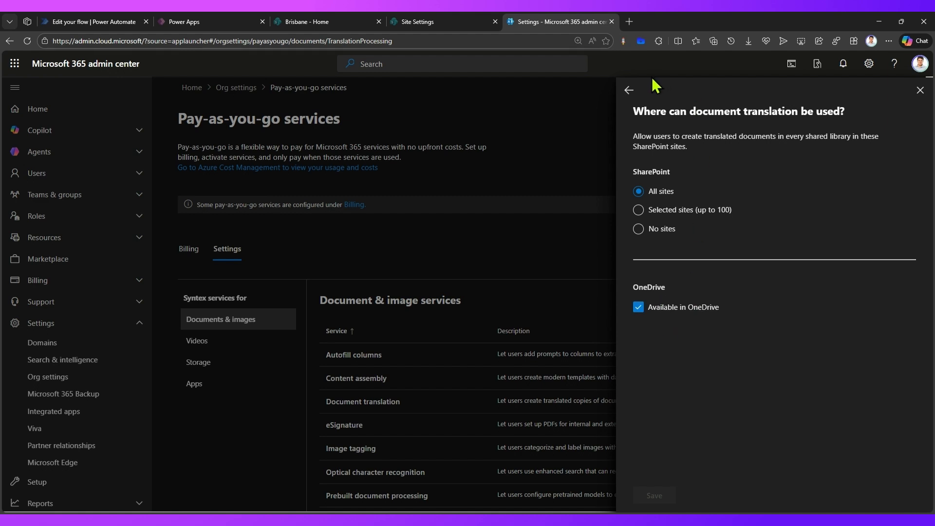
pyautogui.click(920, 90)
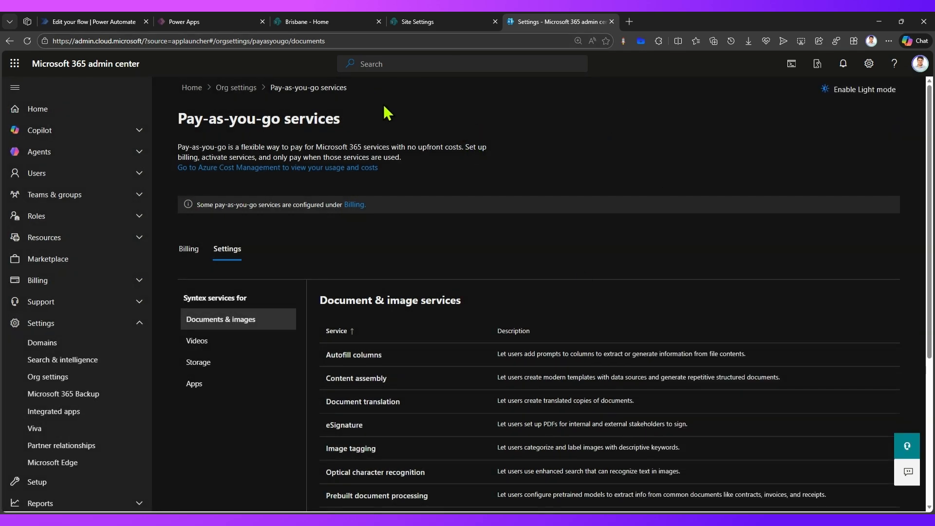
# Switch to the Brisbane SharePoint site and open the Doc Lib document library named after the site owner.
pyautogui.click(321, 22)
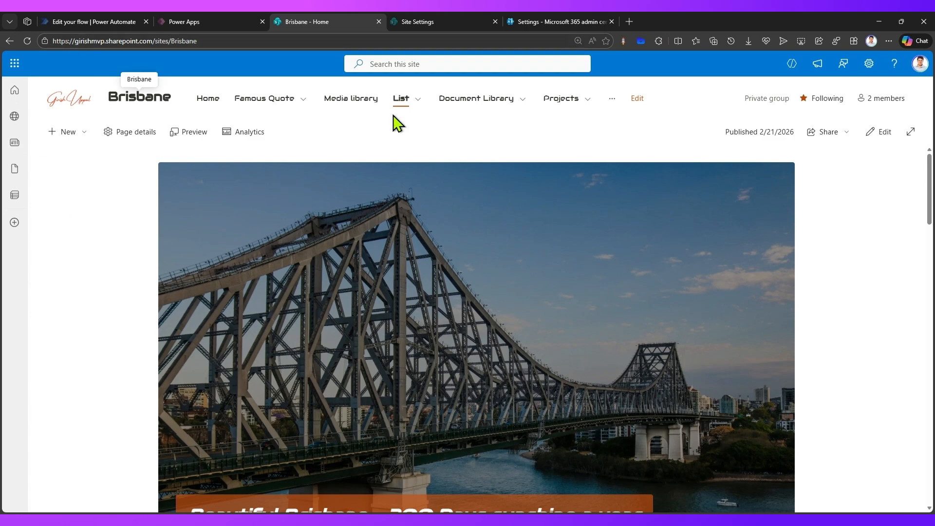
pyautogui.scroll(-10, 202, 326)
pyautogui.scroll(5, 198, 349)
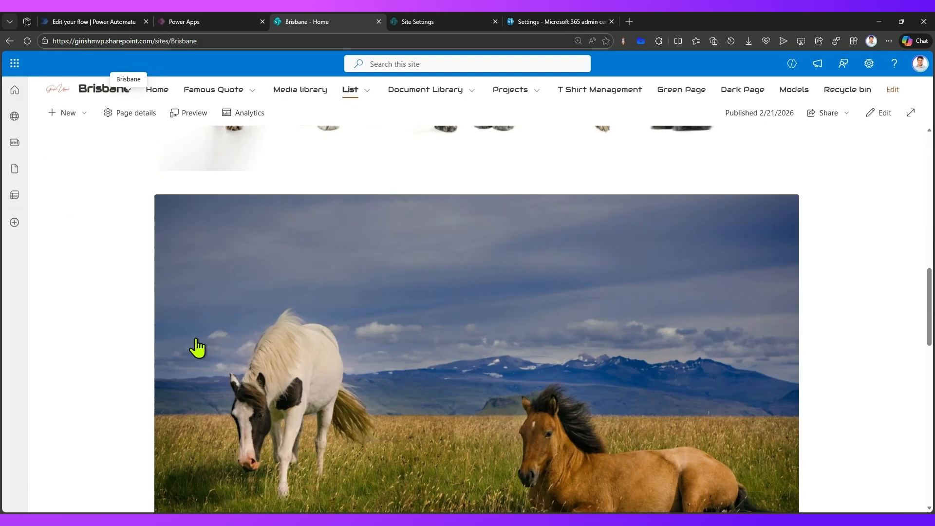
pyautogui.scroll(5, 193, 352)
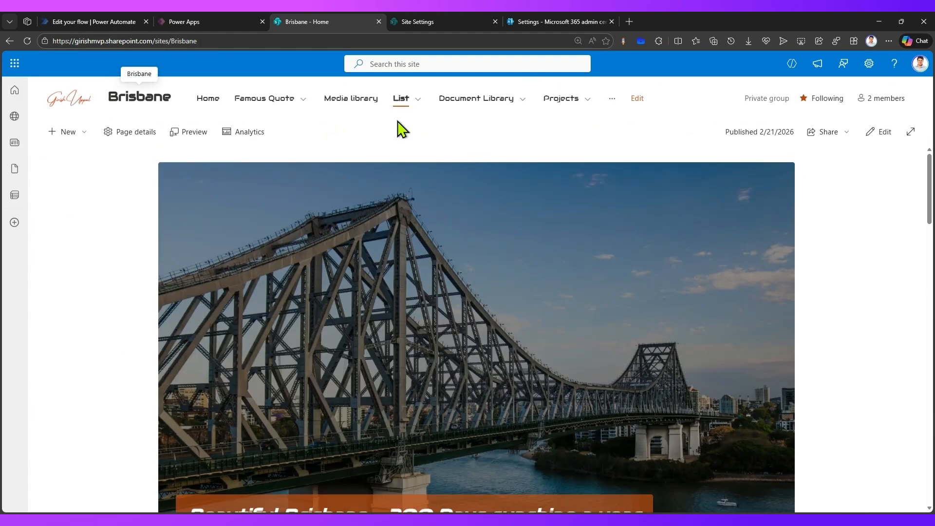
pyautogui.moveTo(427, 108)
pyautogui.moveTo(501, 100)
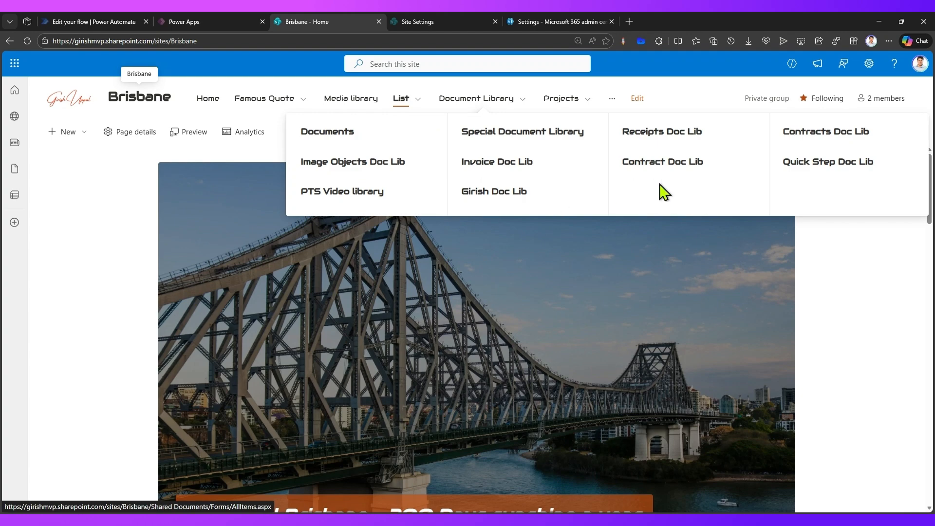
pyautogui.click(493, 201)
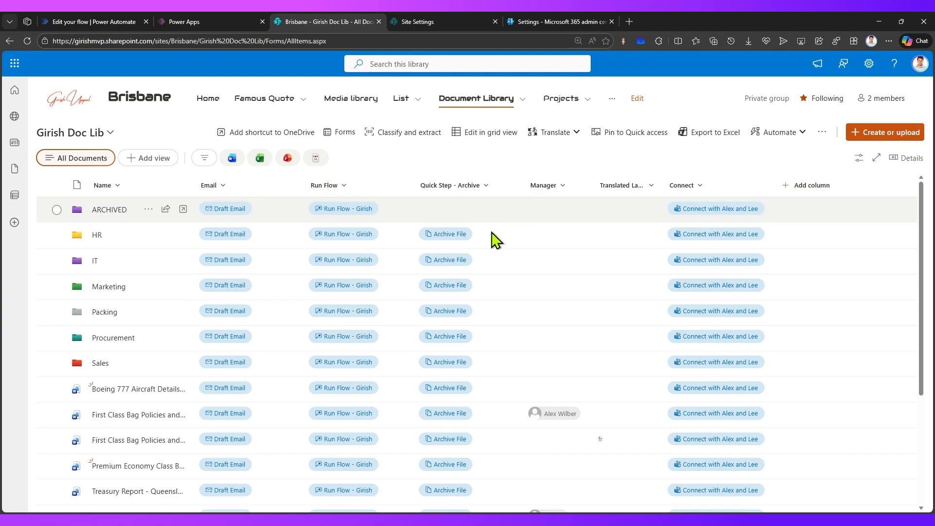
# Widen the library's Name column to show the full file names.
pyautogui.scroll(-4, 601, 317)
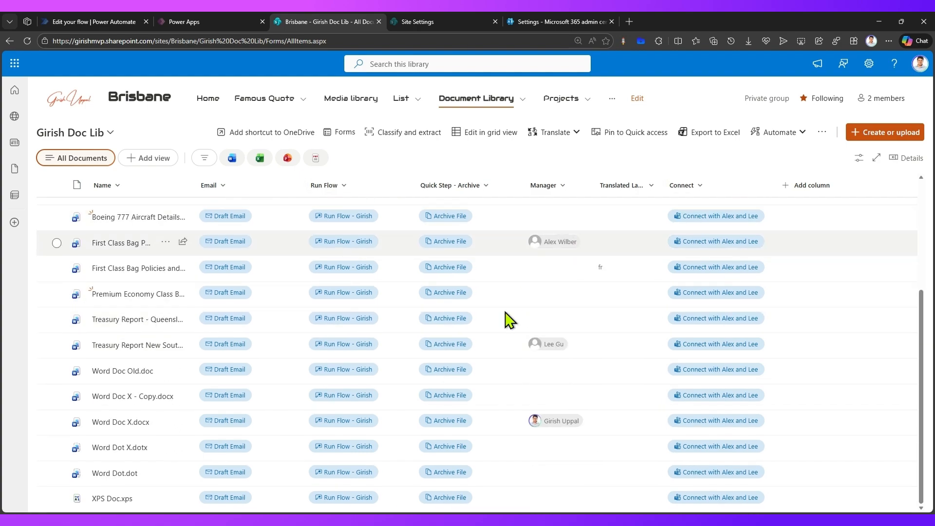
pyautogui.scroll(4, 224, 355)
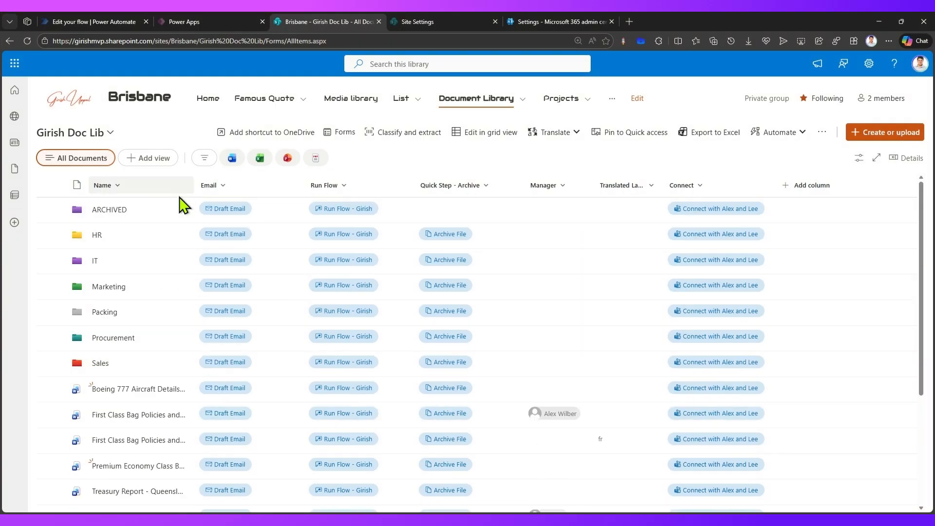
pyautogui.moveTo(193, 187); pyautogui.dragTo(292, 187)
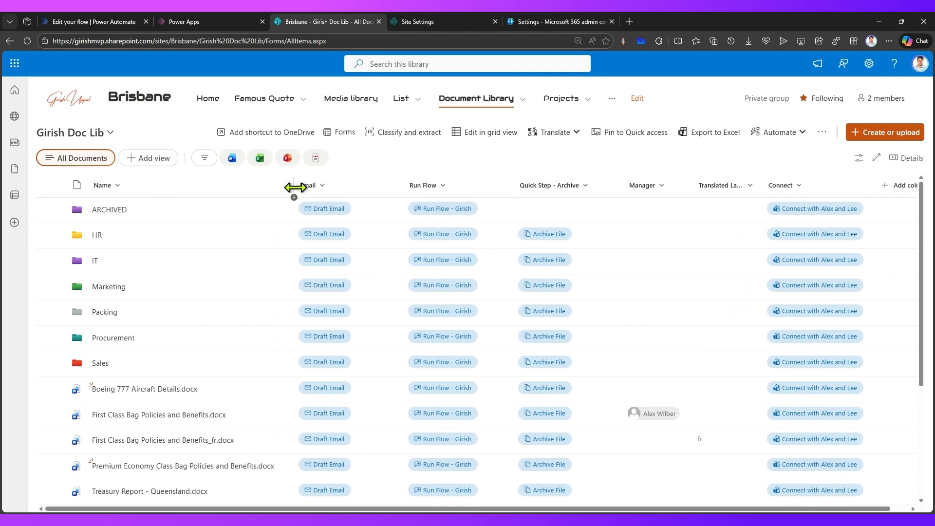
# Open the Boeing 777 Aircraft Details.docx document from the library in Word for the web.
pyautogui.scroll(-1, 238, 356)
pyautogui.scroll(-2, 238, 356)
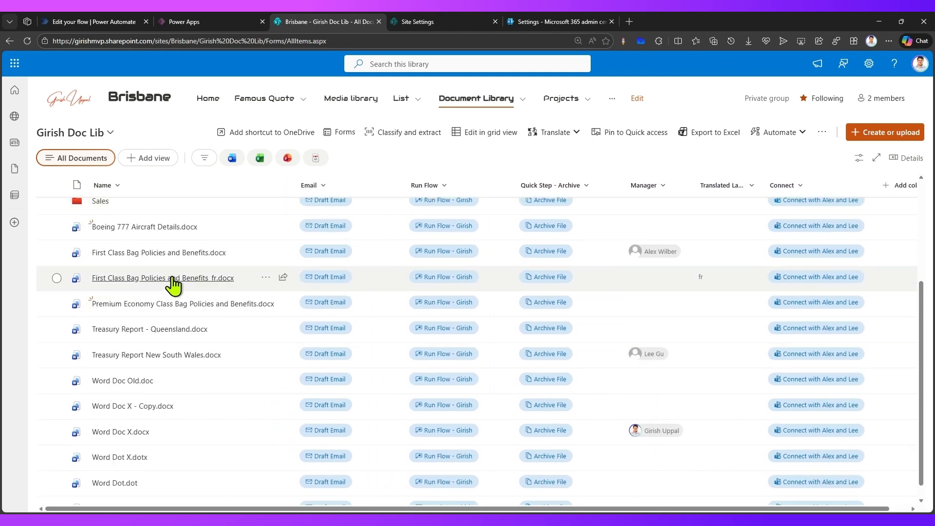
pyautogui.moveTo(175, 258)
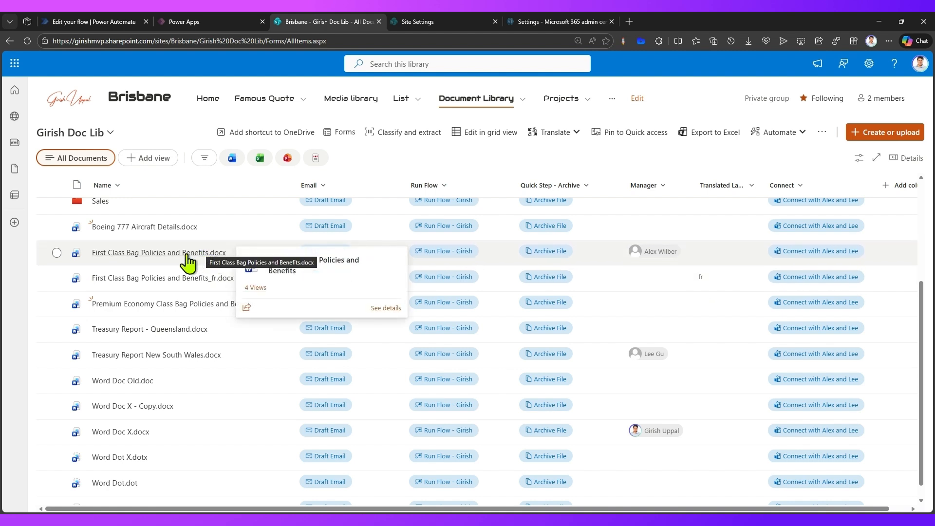
pyautogui.moveTo(164, 231)
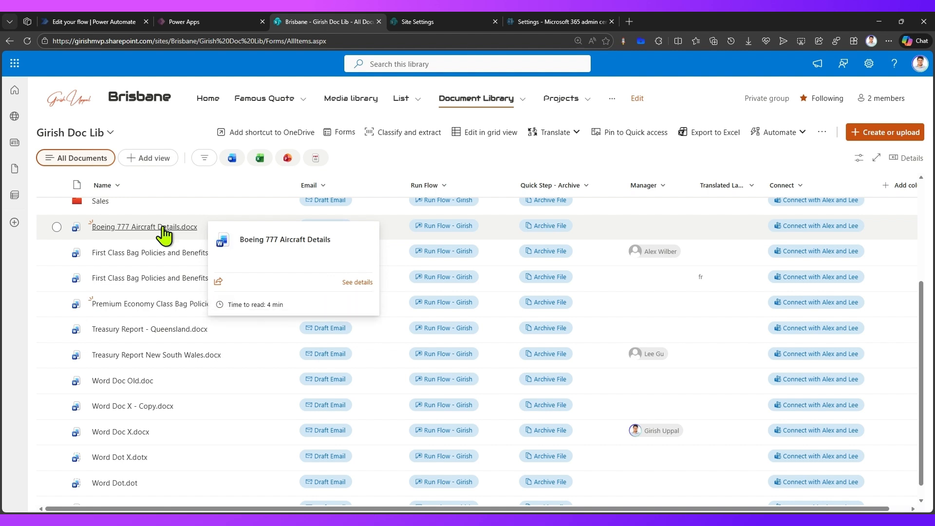
pyautogui.click(163, 227)
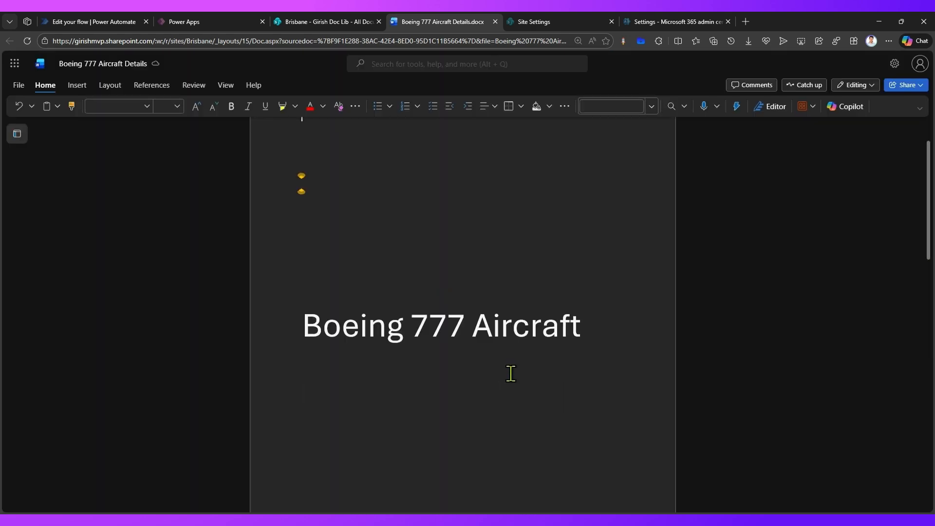
# Examine the contents of the Boeing 777 Aircraft Details document through to its final page.
pyautogui.scroll(-5, 510, 373)
pyautogui.scroll(-5, 510, 371)
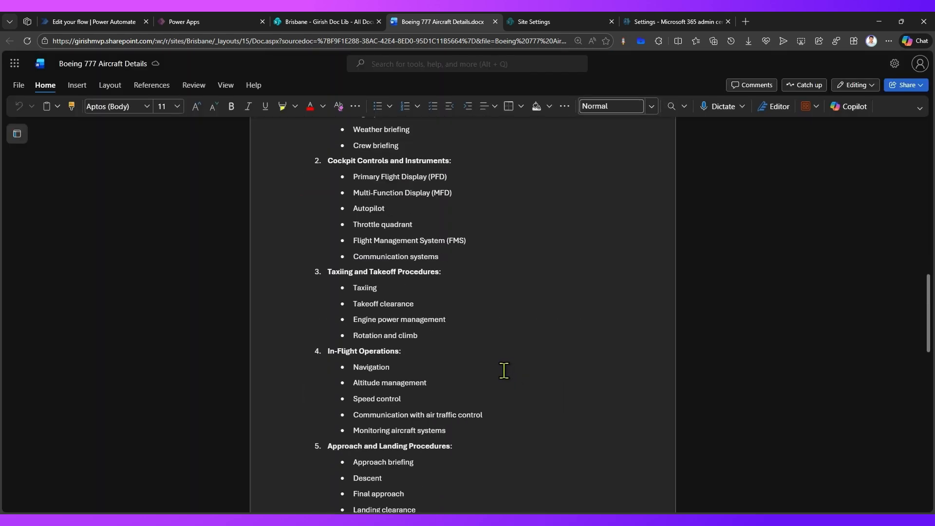
pyautogui.scroll(-15, 504, 371)
pyautogui.scroll(-15, 504, 371)
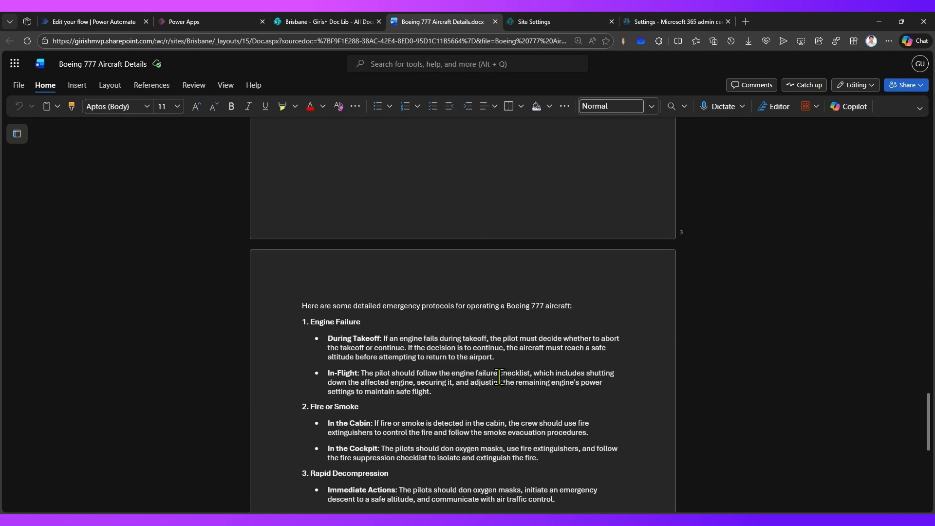
pyautogui.scroll(-6, 491, 392)
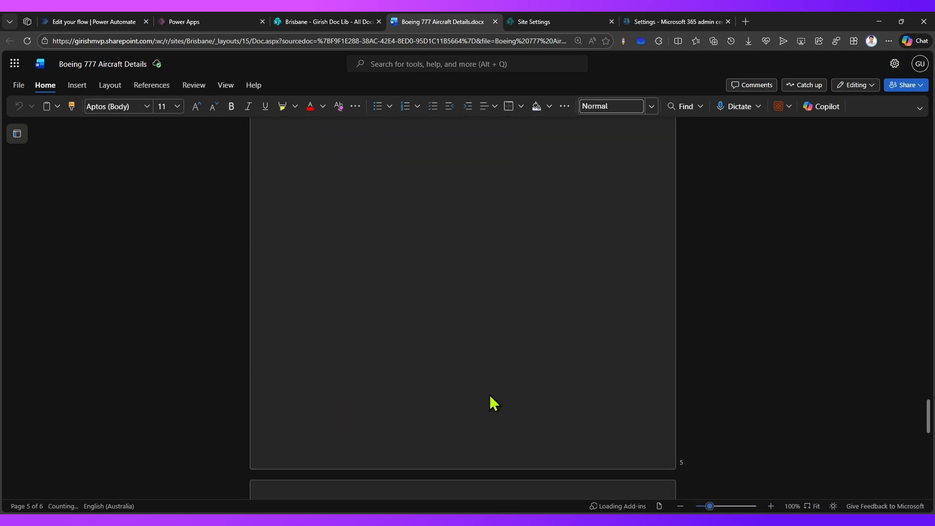
pyautogui.scroll(-7, 488, 401)
pyautogui.scroll(-10, 490, 404)
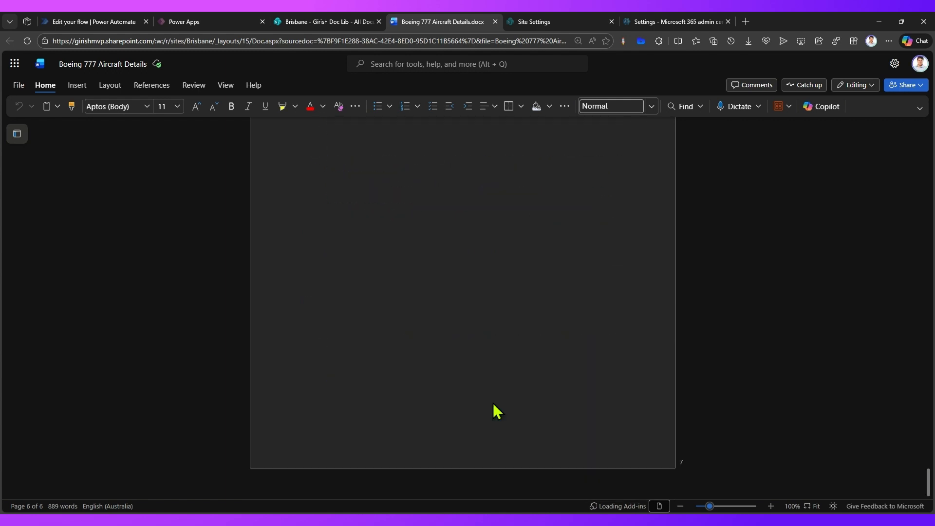
pyautogui.scroll(10, 494, 404)
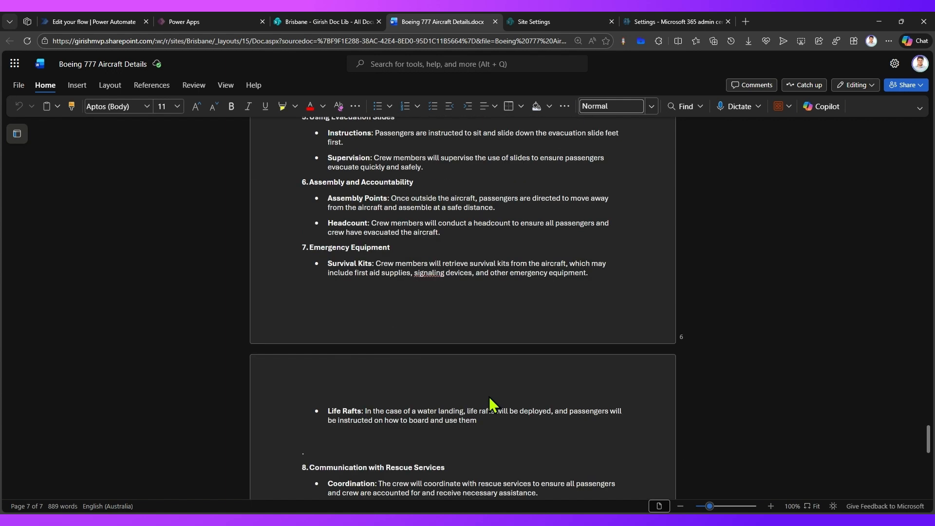
# Close the Boeing 777 Aircraft Details document and return to the file's entry in the document library.
pyautogui.scroll(8, 488, 399)
pyautogui.scroll(15, 487, 399)
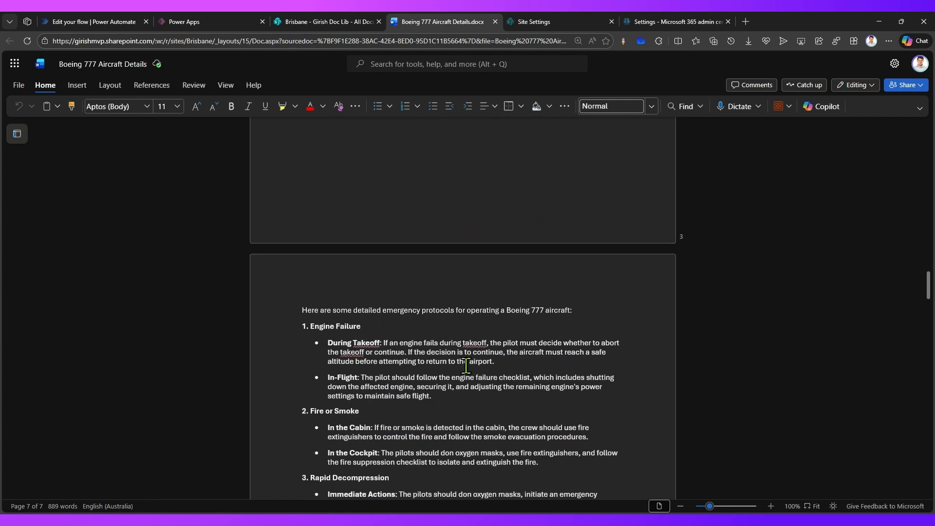
pyautogui.scroll(12, 465, 368)
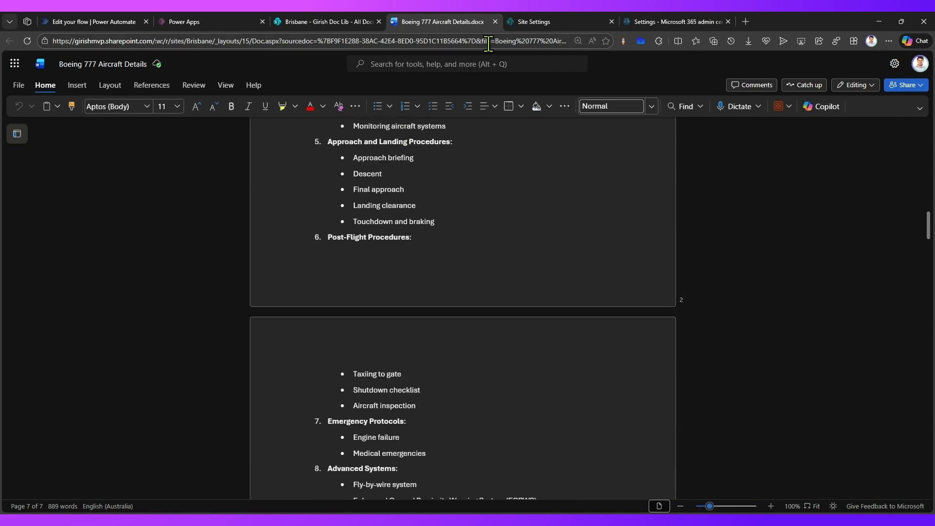
pyautogui.click(494, 22)
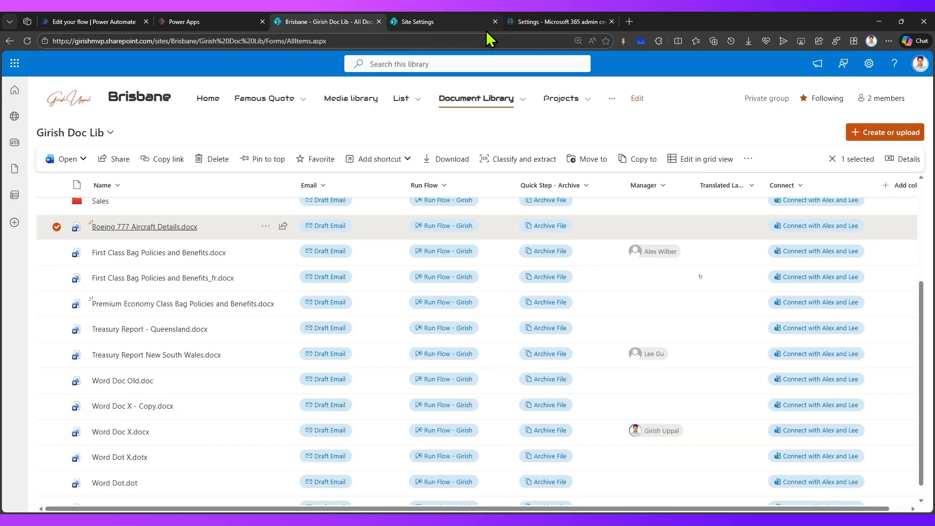
pyautogui.scroll(2, 218, 284)
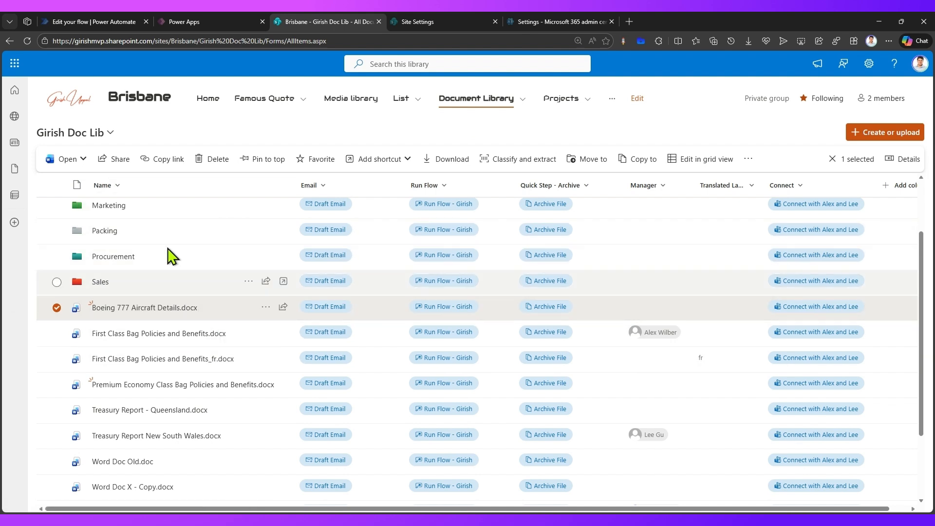
pyautogui.click(266, 309)
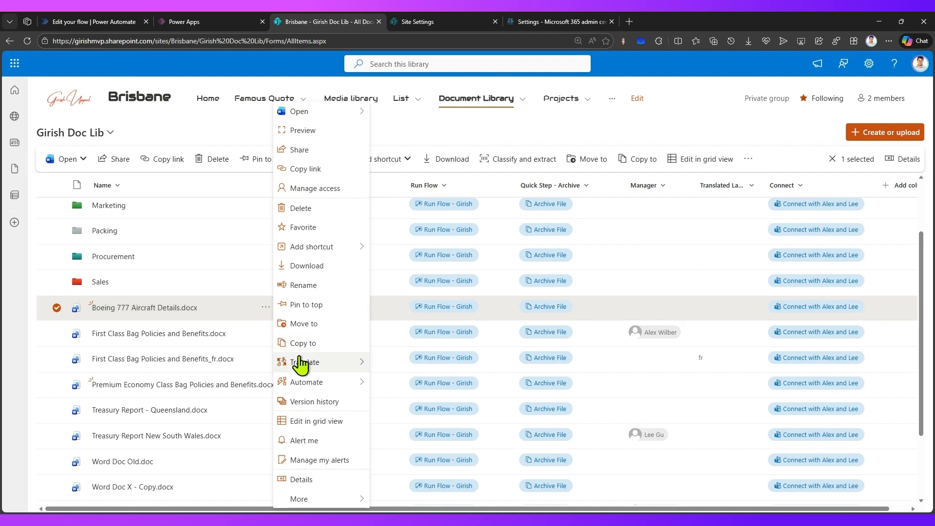
pyautogui.moveTo(301, 362)
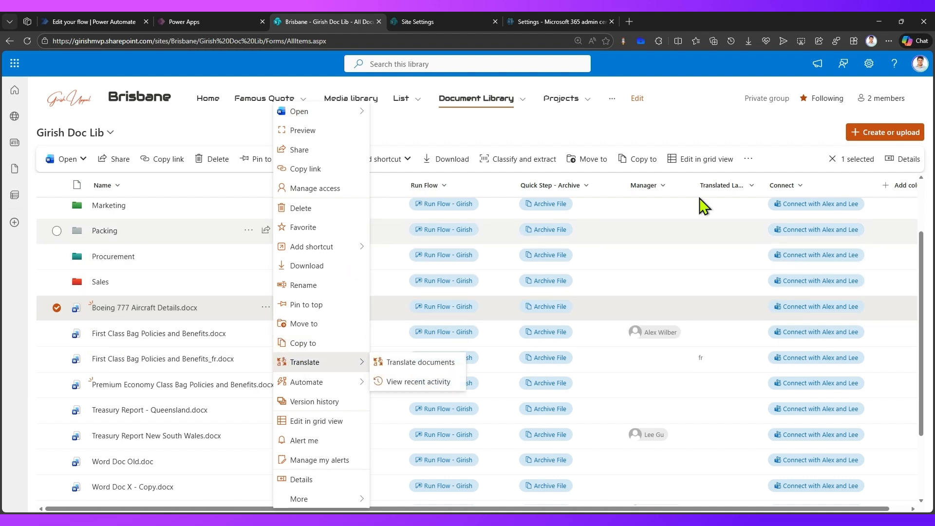
pyautogui.click(682, 120)
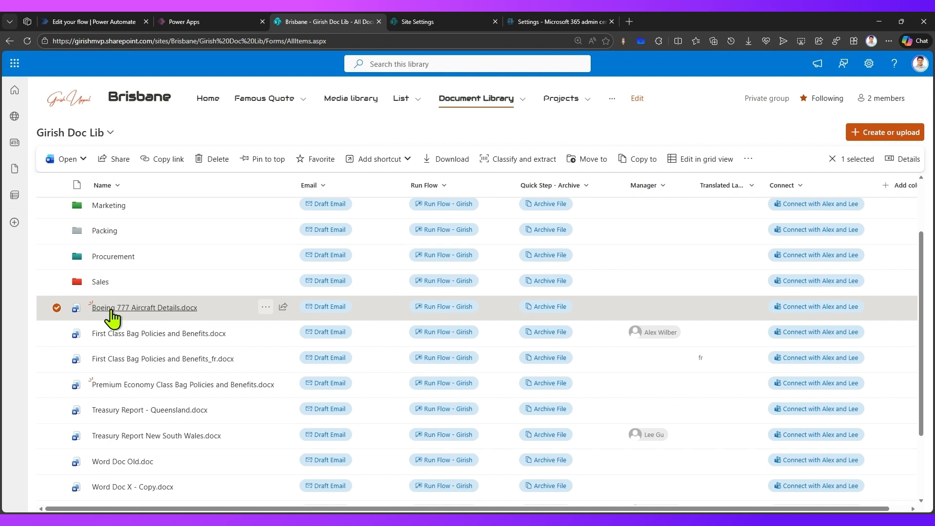
# Start the Translate documents command for the selected Boeing 777 Aircraft Details.docx file.
pyautogui.click(747, 160)
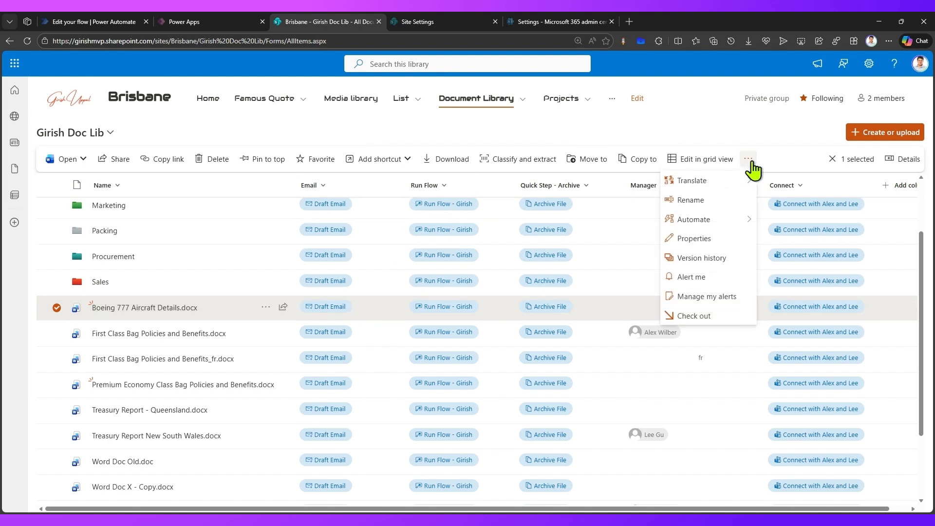
pyautogui.moveTo(712, 183)
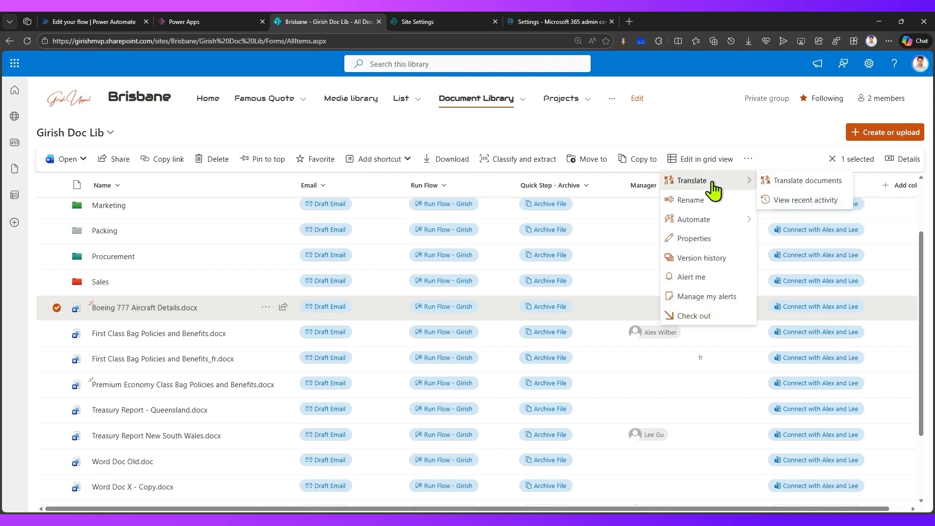
pyautogui.click(785, 182)
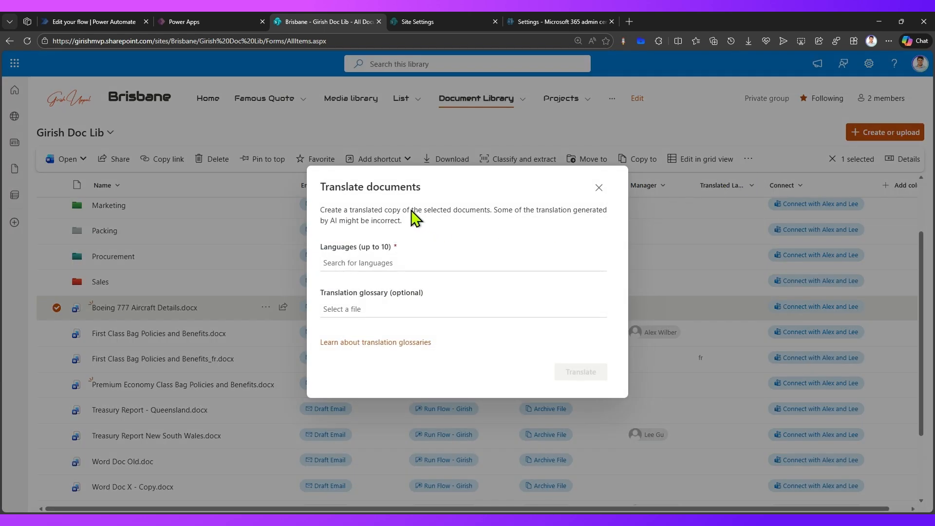
# Add Spanish (es), German (de) and French (fr) as target languages for the translation.
pyautogui.click(357, 263)
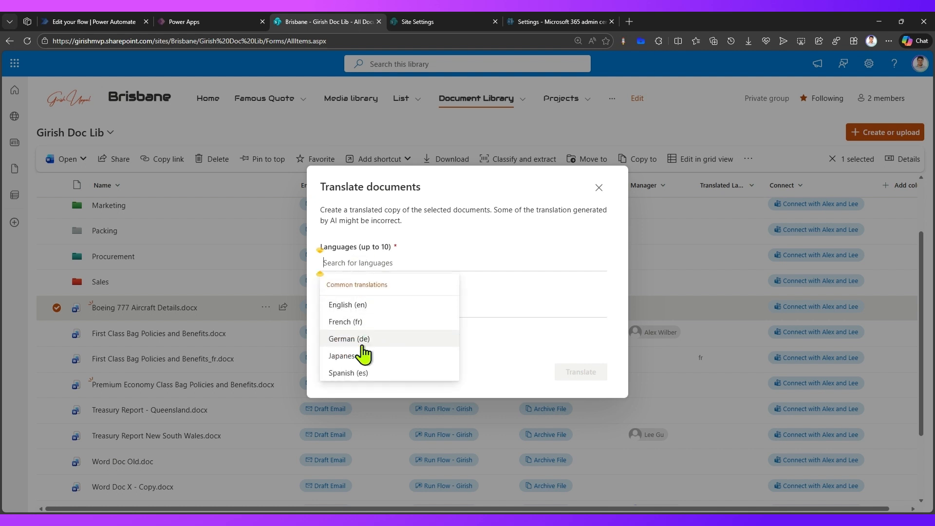
pyautogui.click(358, 373)
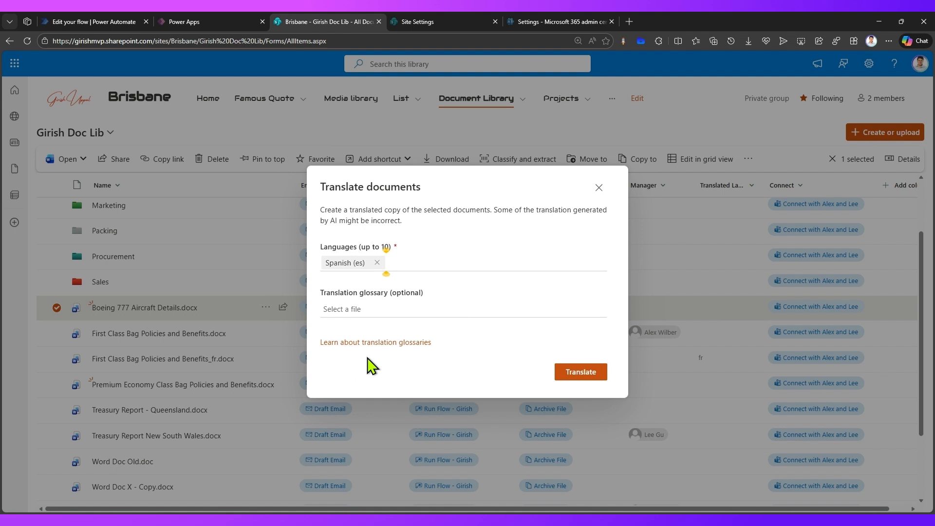
pyautogui.click(402, 262)
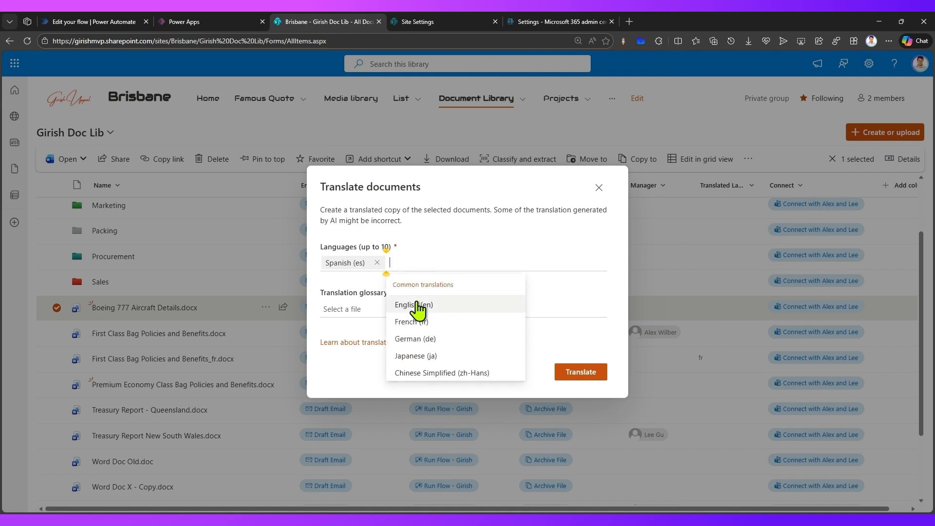
pyautogui.click(421, 338)
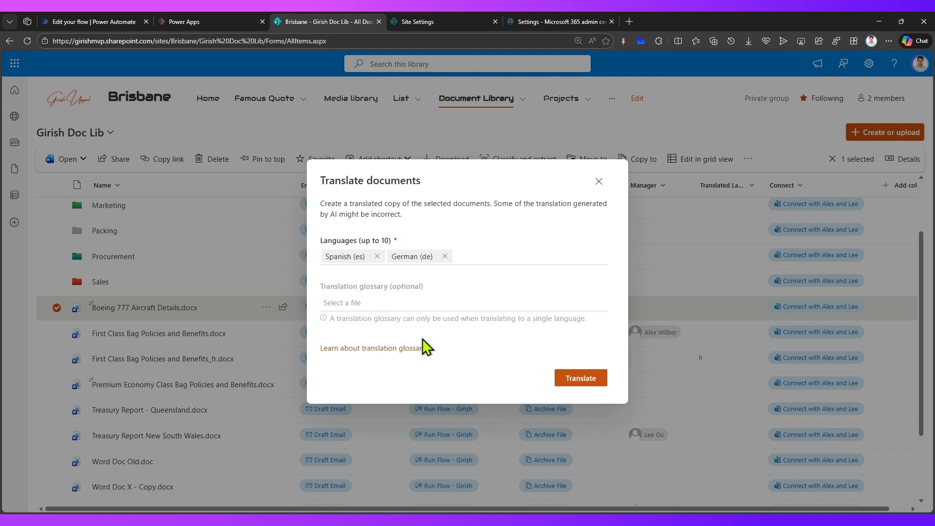
pyautogui.click(481, 251)
pyautogui.click(493, 319)
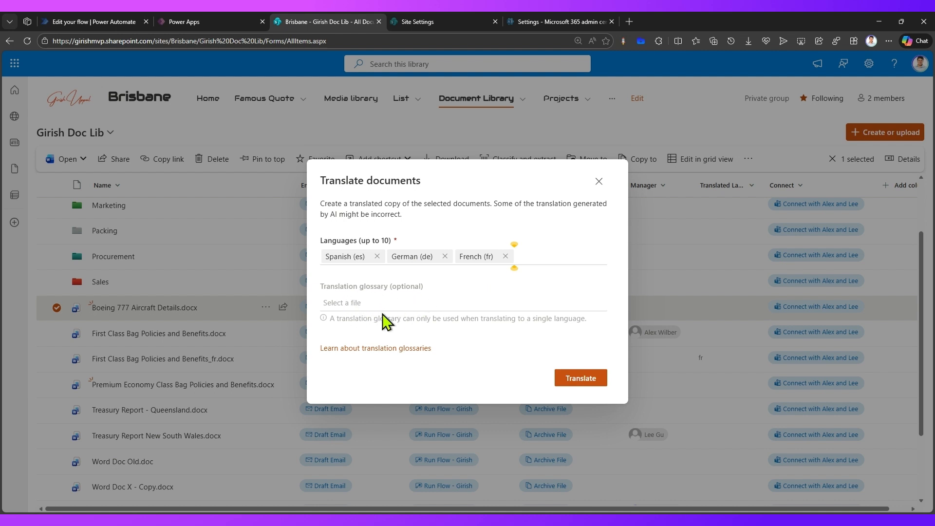
# Remove French, German and Spanish from the target languages and list the library files available as a translation glossary.
pyautogui.click(505, 256)
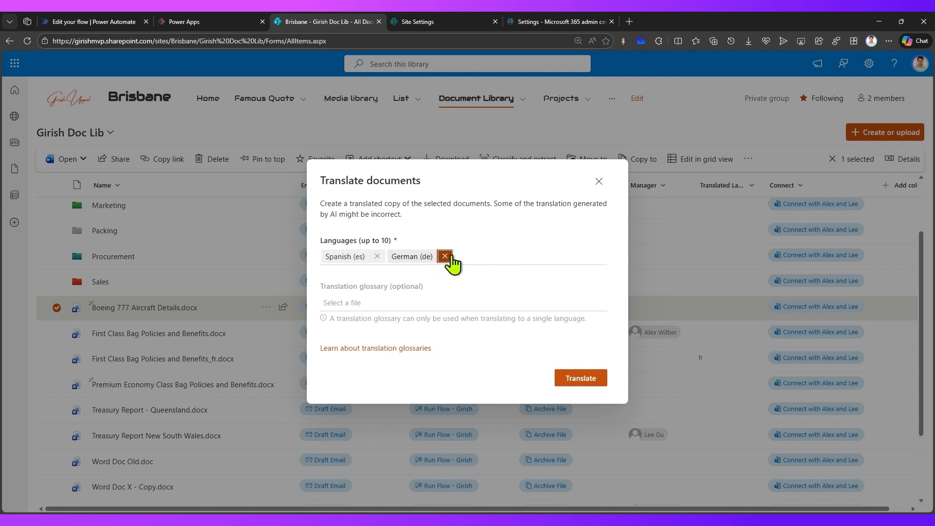
pyautogui.click(444, 257)
pyautogui.click(377, 257)
pyautogui.click(366, 310)
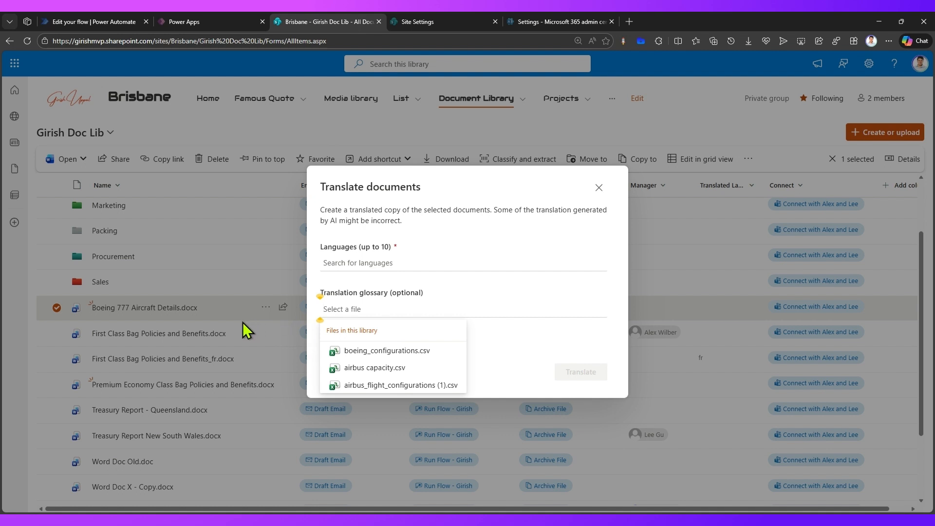
# Choose German (de), Japanese (ja) and Spanish (es) as the target languages for the translation.
pyautogui.click(400, 264)
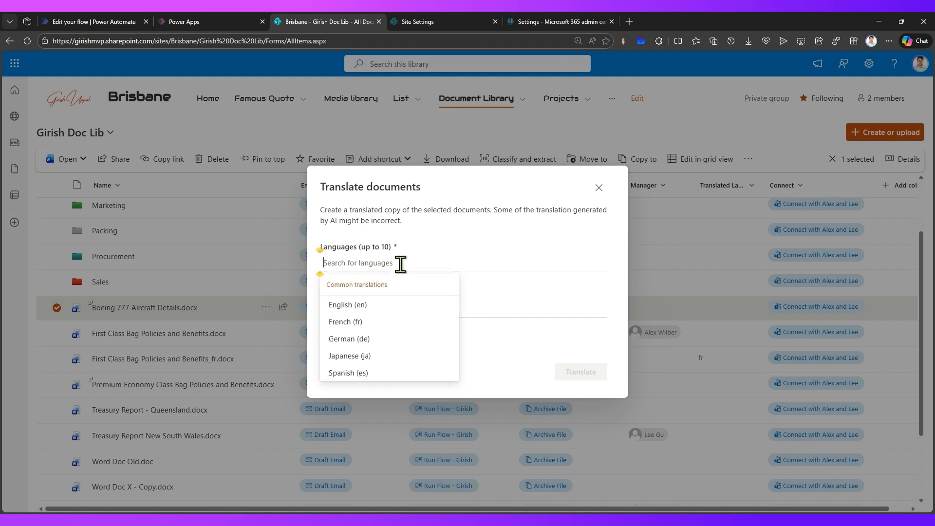
pyautogui.click(361, 339)
pyautogui.click(399, 265)
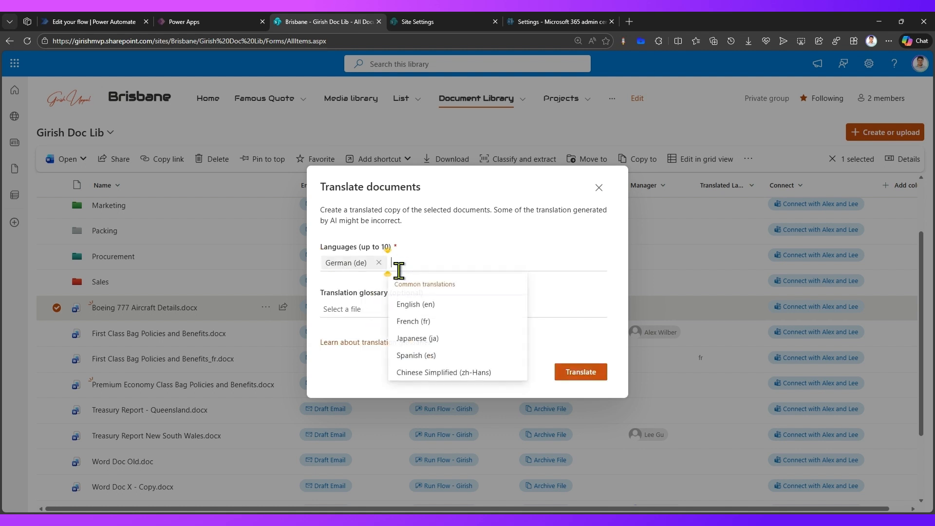
pyautogui.click(409, 339)
pyautogui.click(476, 259)
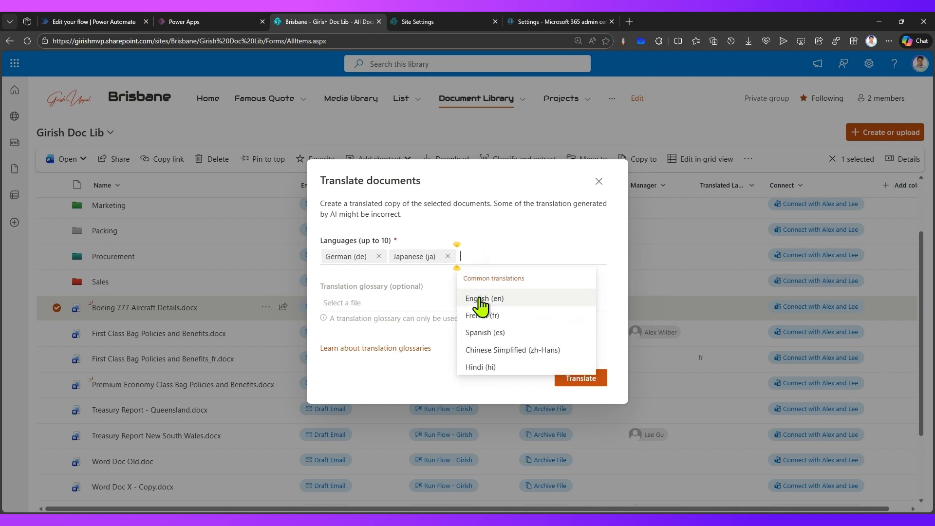
pyautogui.click(482, 334)
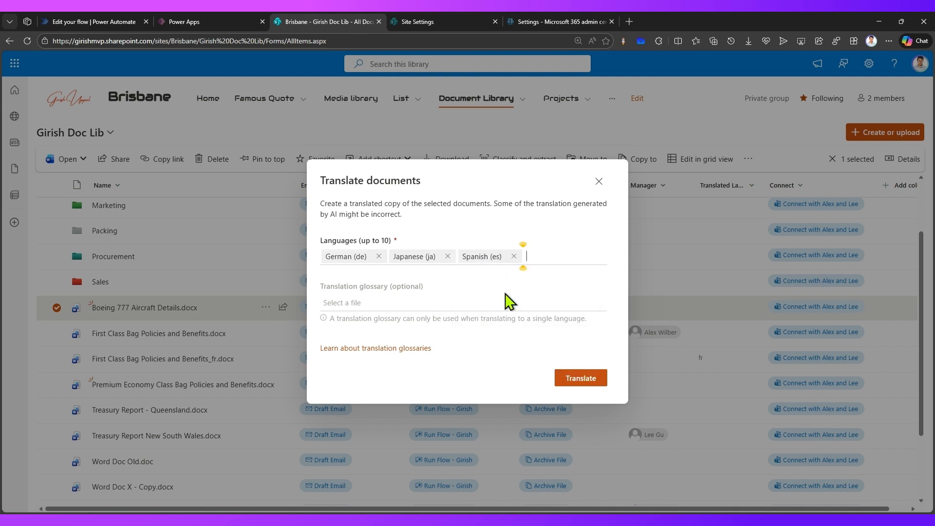
# Add Arabic (ar), Bangla (bn), Russian (ru) and Portuguese (Brazil) (pt-BR) to the target languages.
pyautogui.click(543, 254)
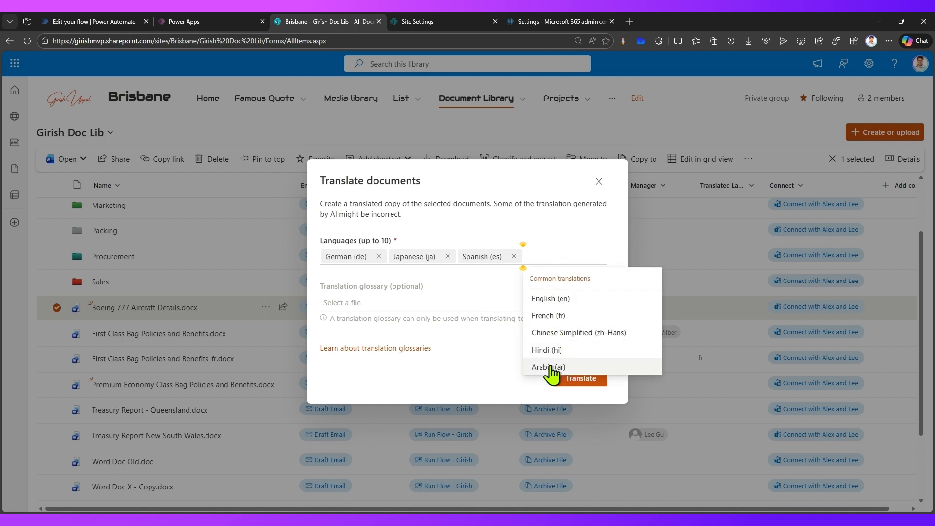
pyautogui.click(552, 367)
pyautogui.click(443, 265)
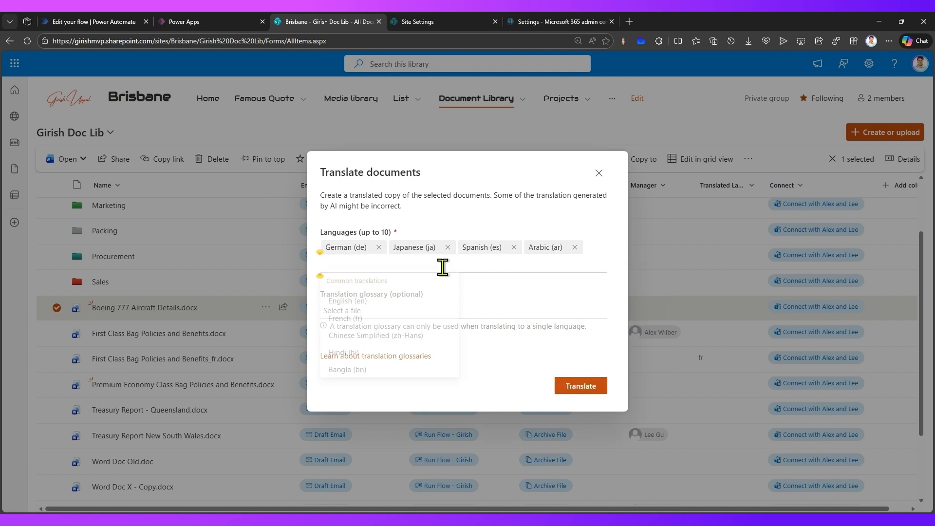
pyautogui.click(391, 375)
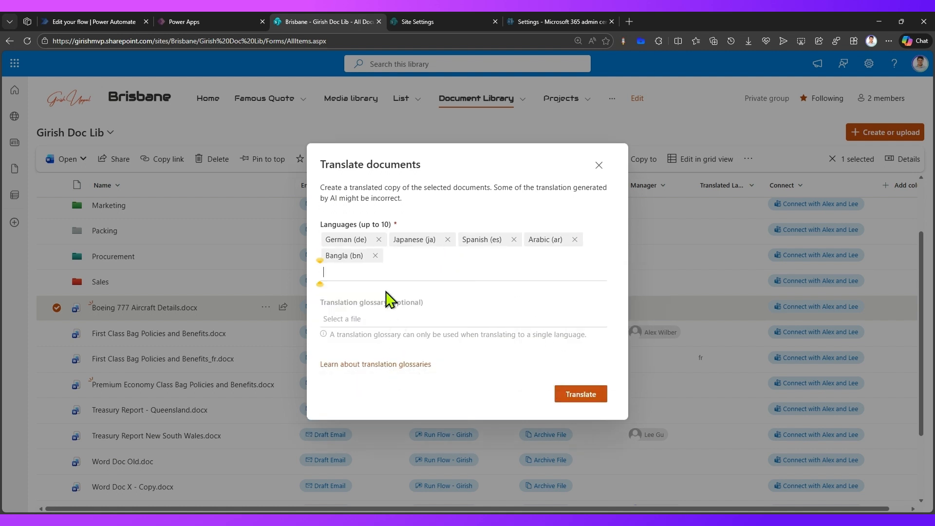
pyautogui.click(380, 271)
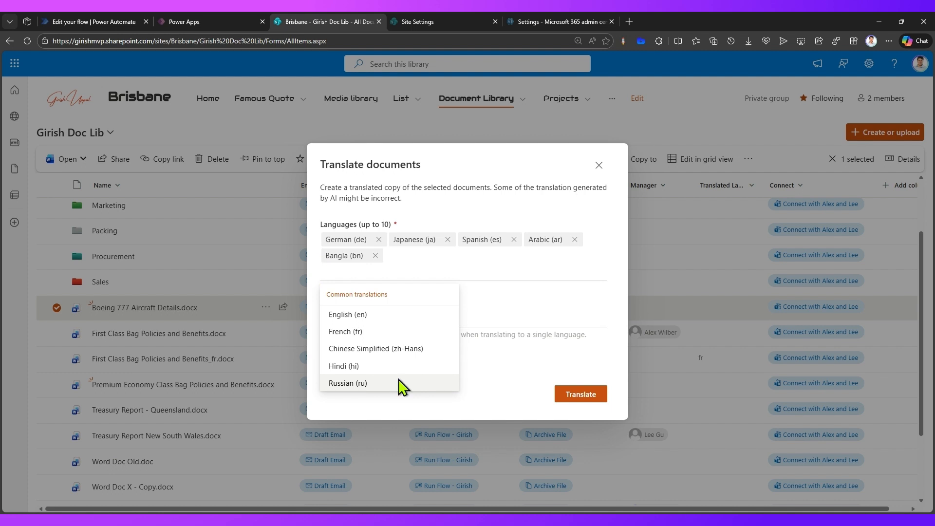
pyautogui.click(399, 384)
pyautogui.click(425, 273)
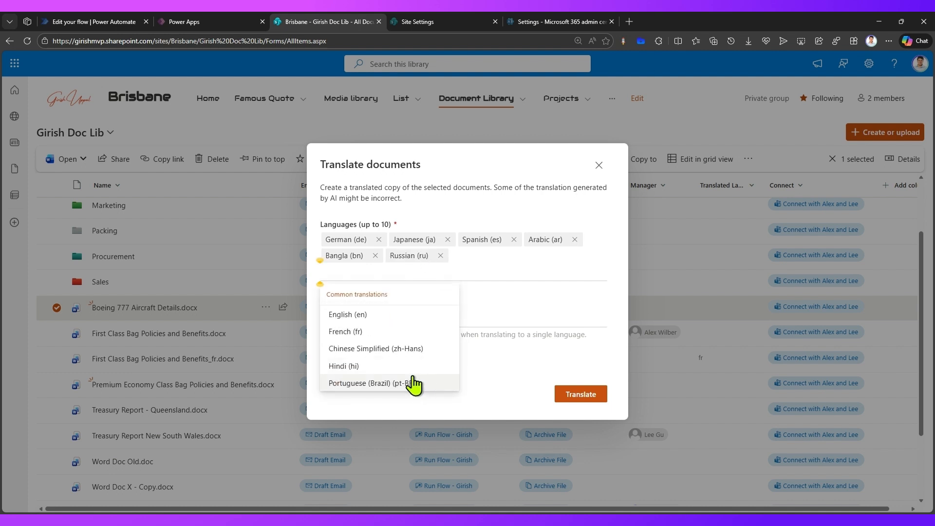
pyautogui.click(417, 384)
pyautogui.click(417, 267)
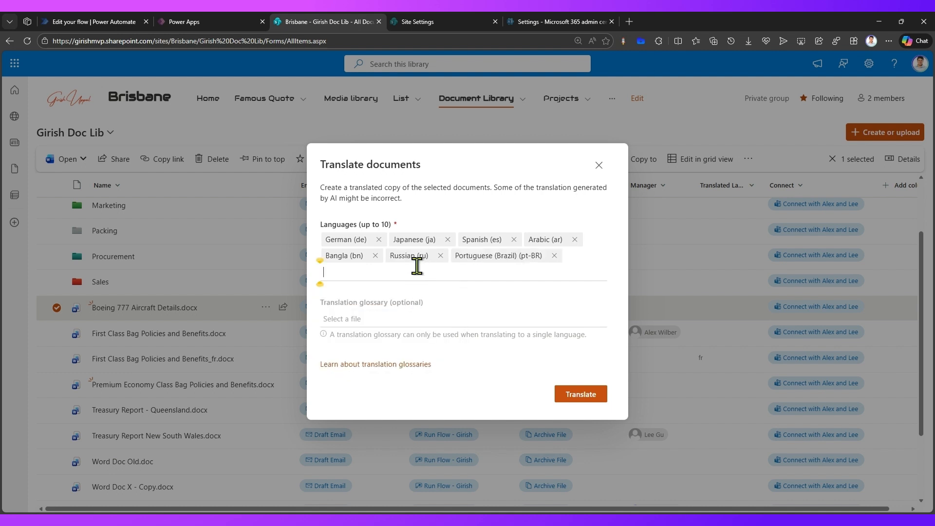
# Remove Portuguese (Brazil), Russian, Bangla and Arabic from the target languages.
pyautogui.click(554, 256)
pyautogui.click(440, 255)
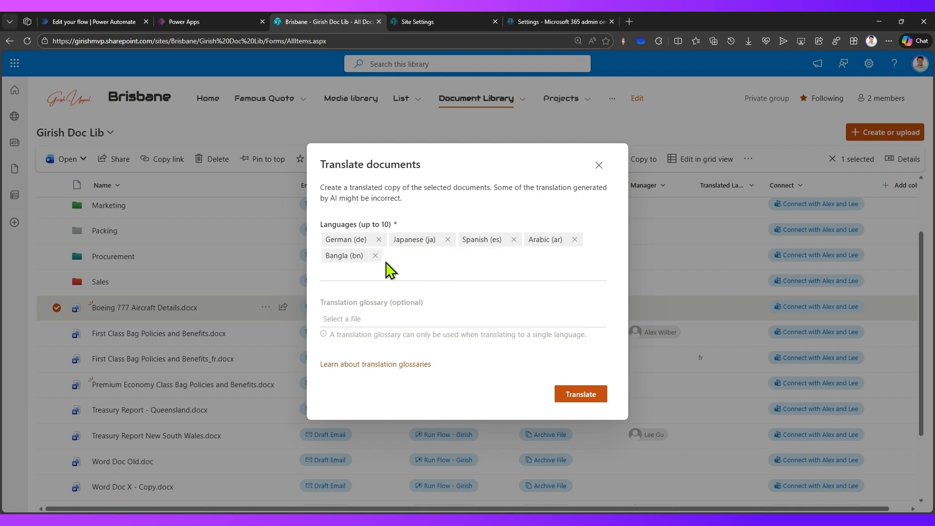
pyautogui.click(374, 255)
pyautogui.click(574, 248)
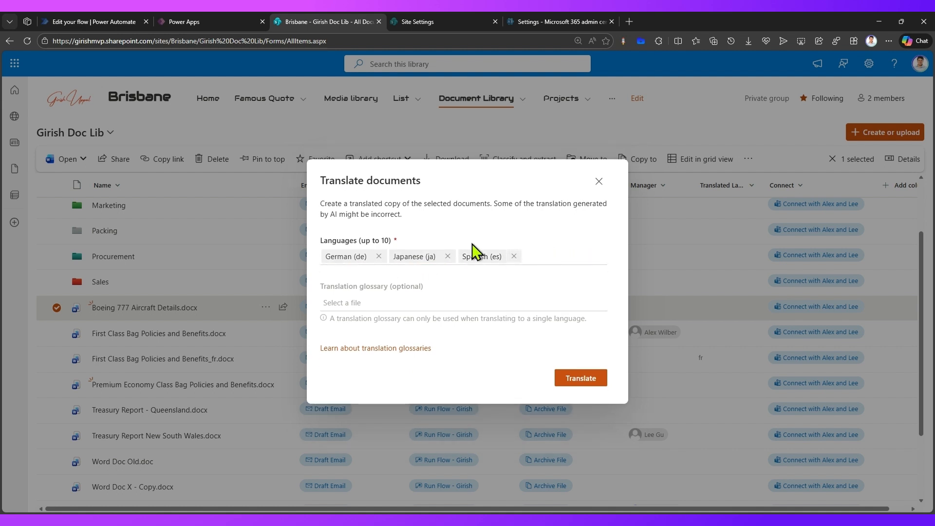
# Start translating Boeing 777 Aircraft Details.docx into German, Japanese and Spanish.
pyautogui.click(566, 379)
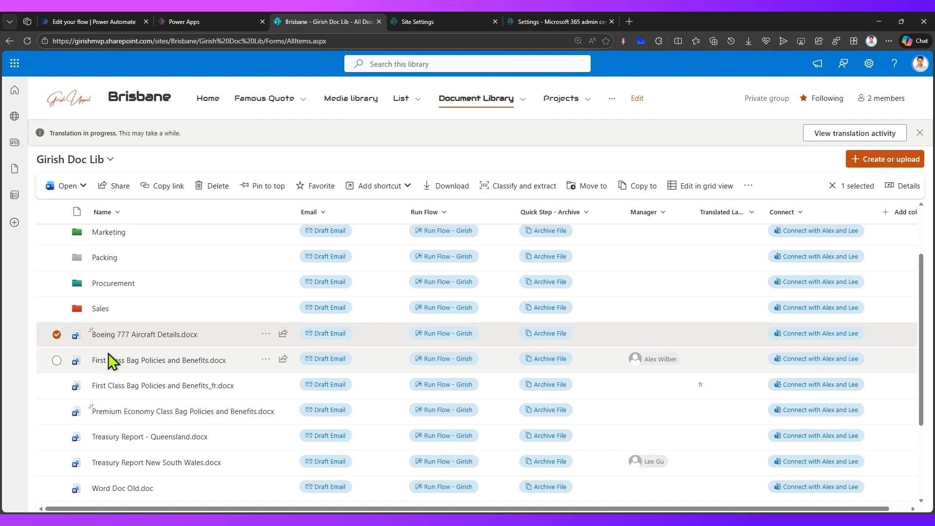
# View the recent translation activity for Boeing 777 Aircraft Details.docx and show the activity filter options.
pyautogui.moveTo(158, 341)
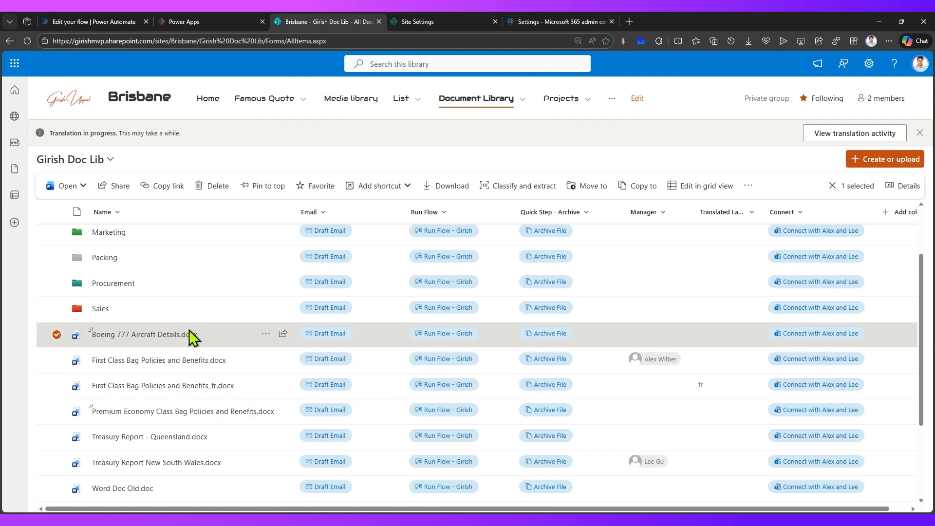
pyautogui.click(265, 336)
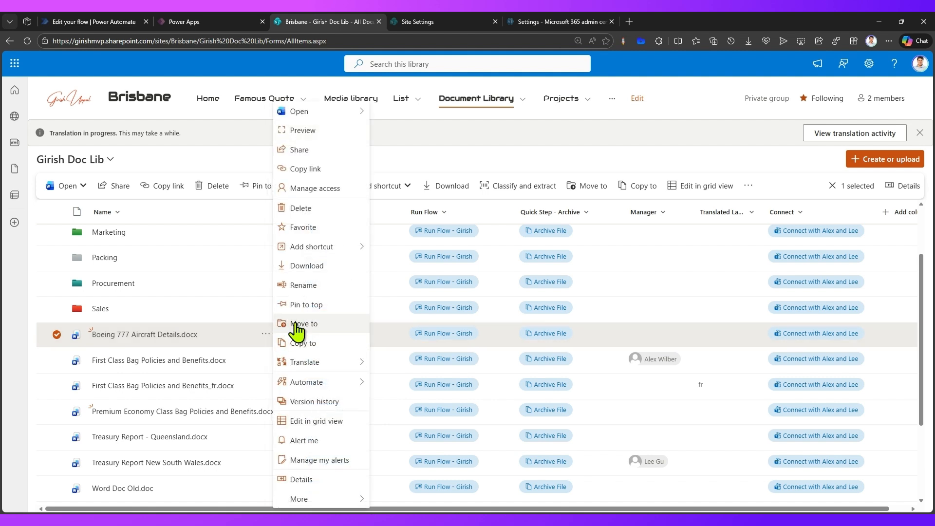
pyautogui.moveTo(332, 365)
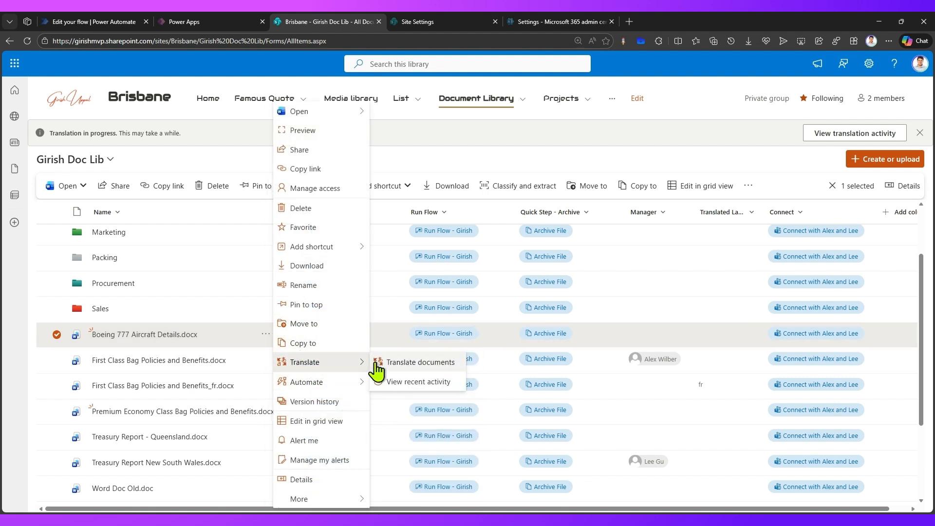
pyautogui.click(401, 378)
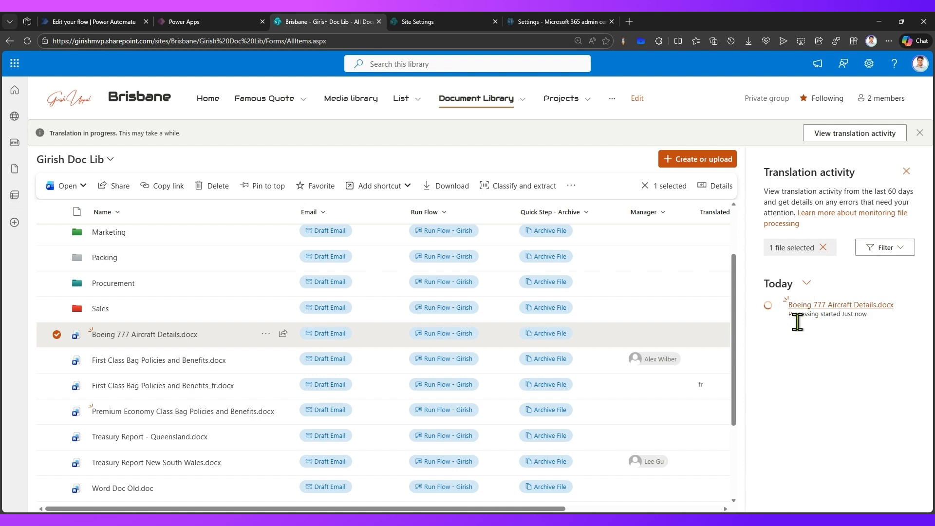
pyautogui.click(903, 253)
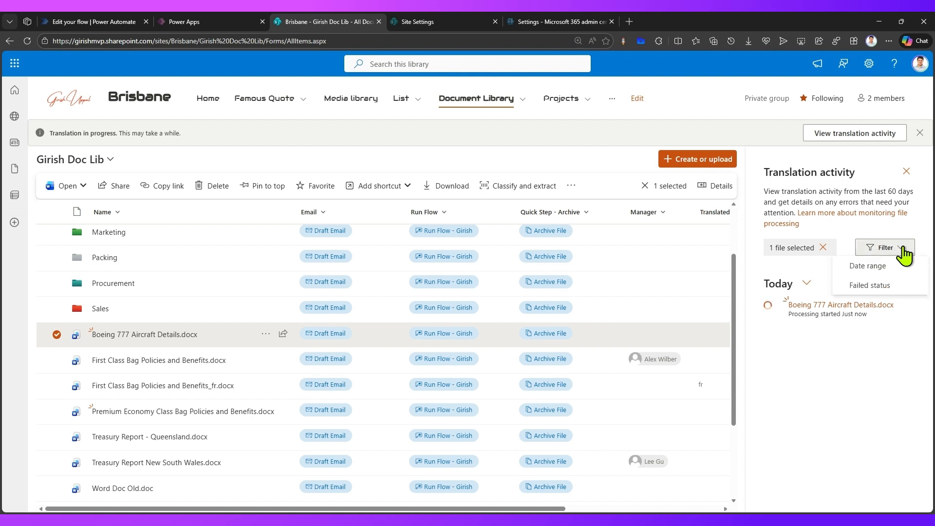
# Filter the translation activity to the date range 12/24/2025 - 02/22/2026, remove the selected-file filter and close the activity view.
pyautogui.click(875, 266)
pyautogui.click(733, 334)
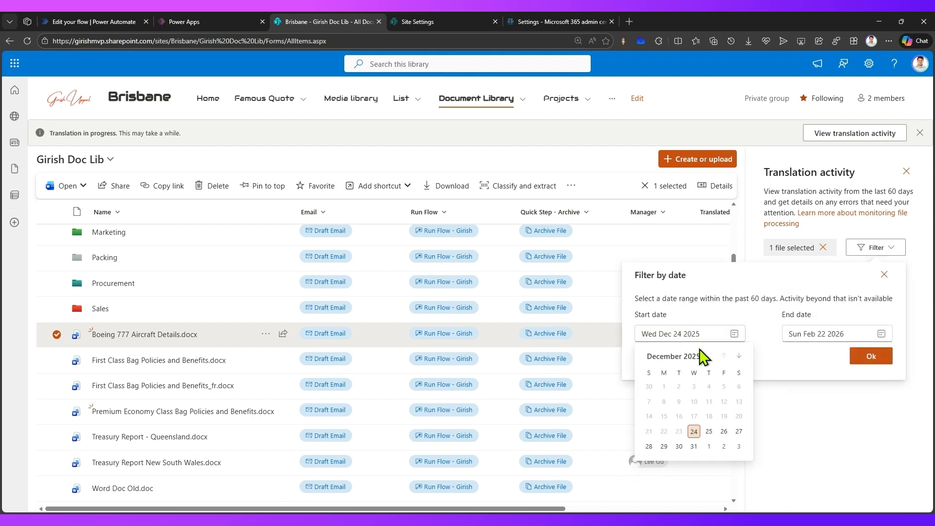
pyautogui.click(792, 360)
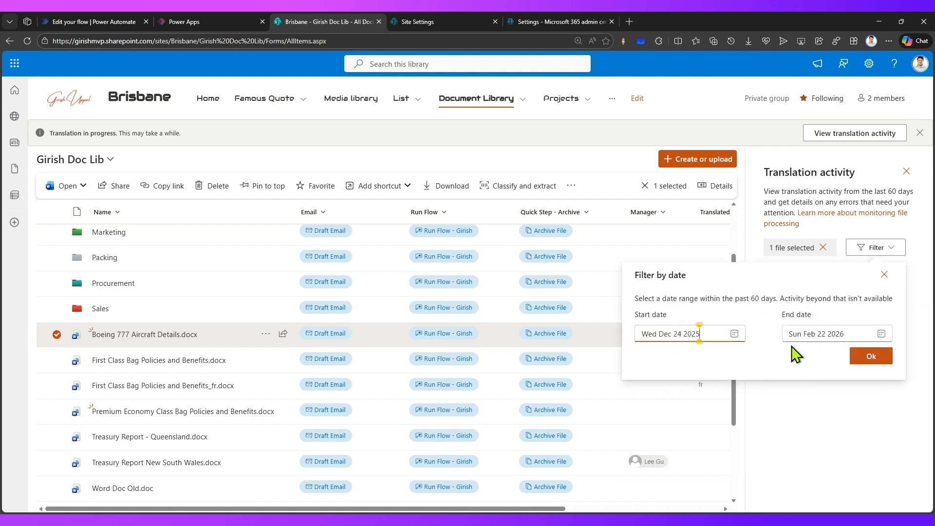
pyautogui.click(871, 356)
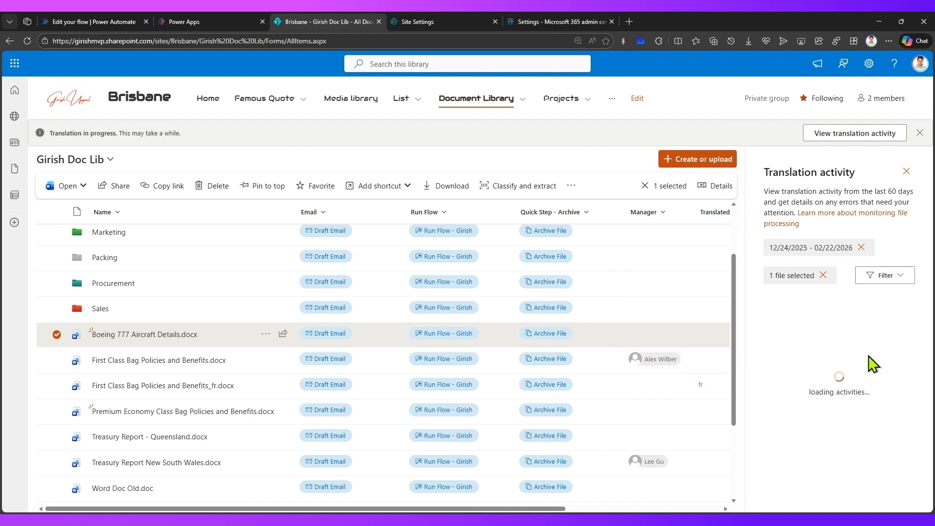
pyautogui.click(823, 275)
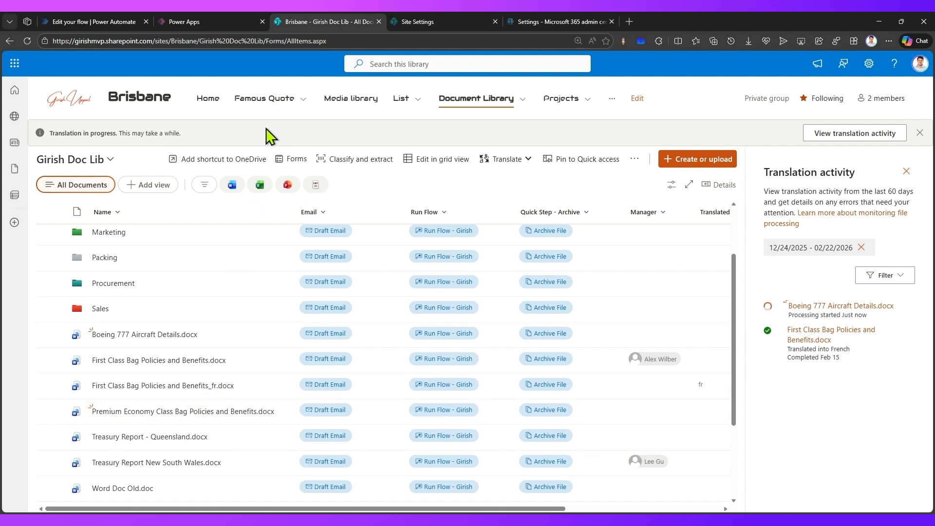
pyautogui.click(906, 171)
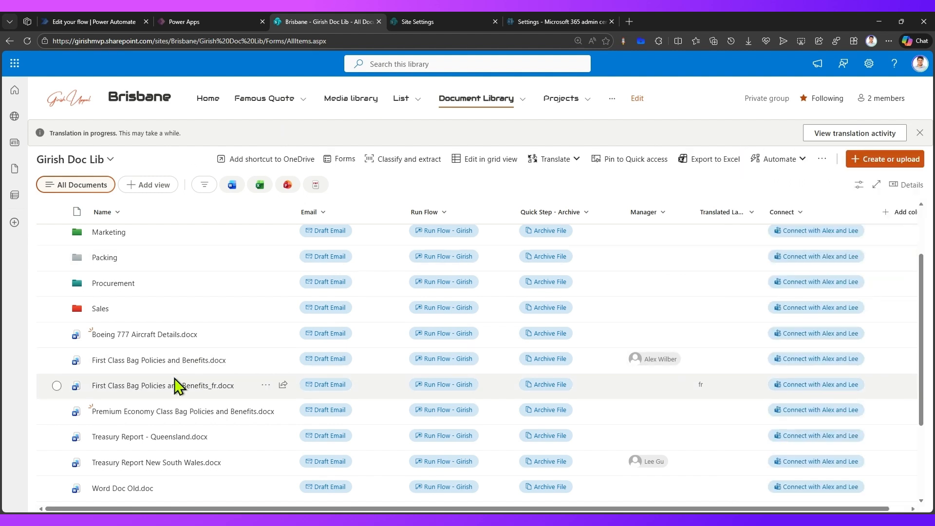
# Show the details of First Class Bag Policies and Benefits_fr.docx and examine its Translated Language property.
pyautogui.scroll(-2, 178, 386)
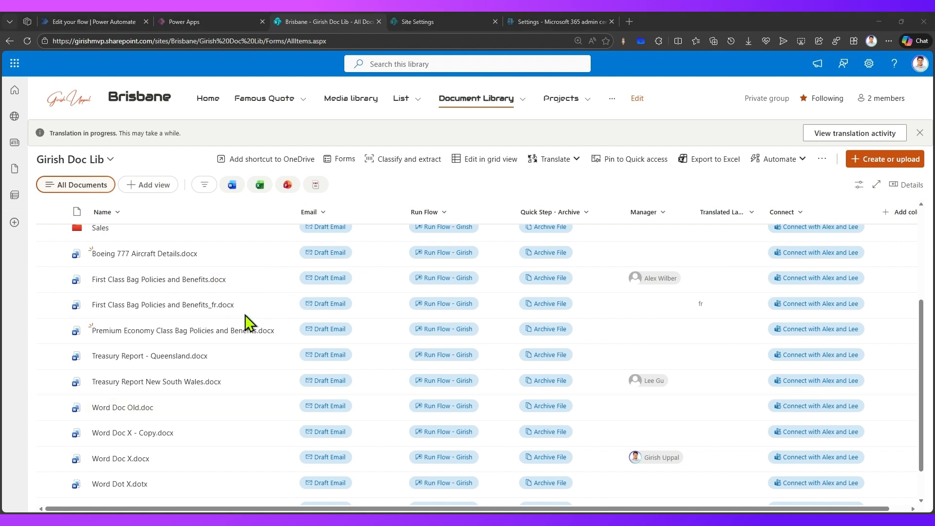
pyautogui.click(265, 305)
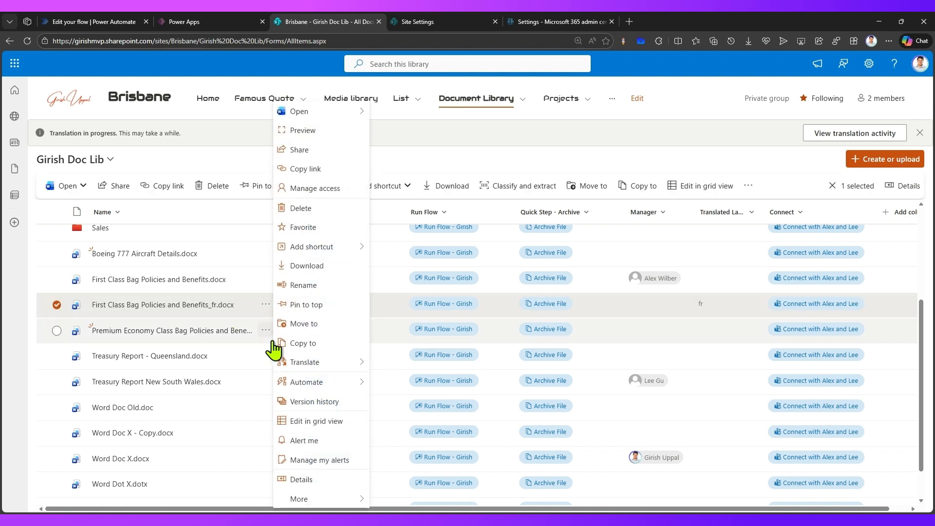
pyautogui.click(297, 480)
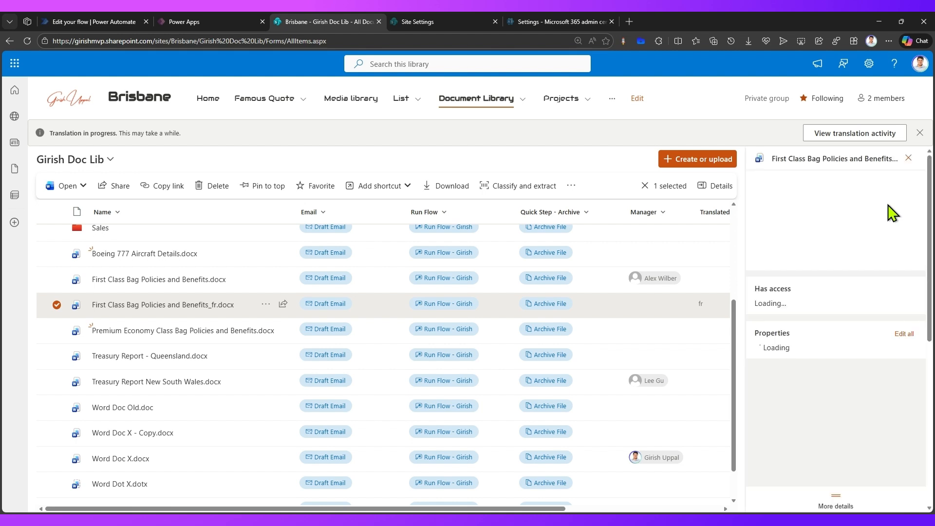
pyautogui.scroll(-5, 895, 358)
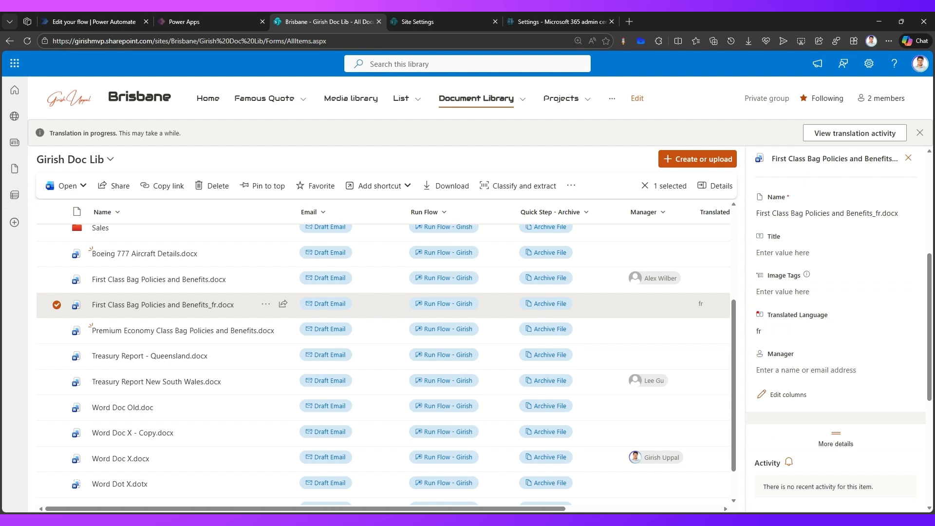
pyautogui.moveTo(751, 306)
pyautogui.mouseDown()
pyautogui.moveTo(788, 324)
pyautogui.moveTo(844, 323)
pyautogui.mouseUp()
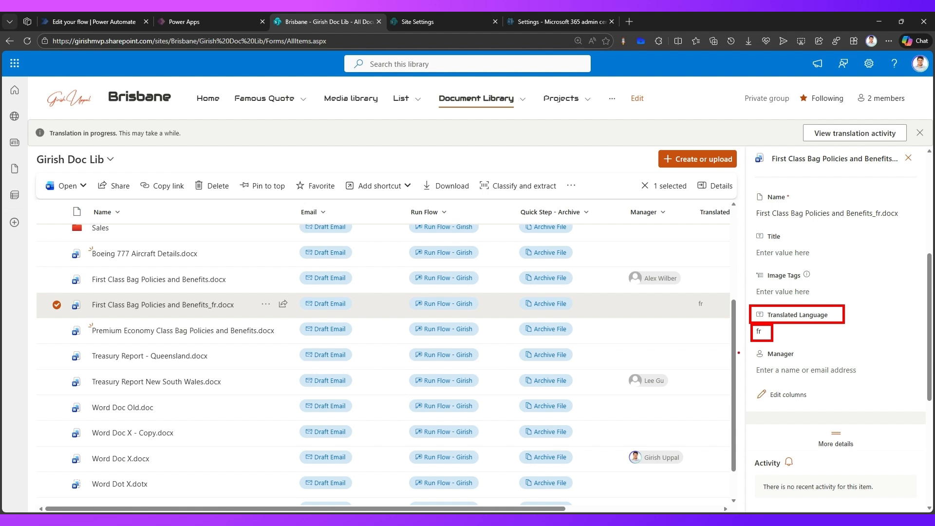
pyautogui.press('Escape')
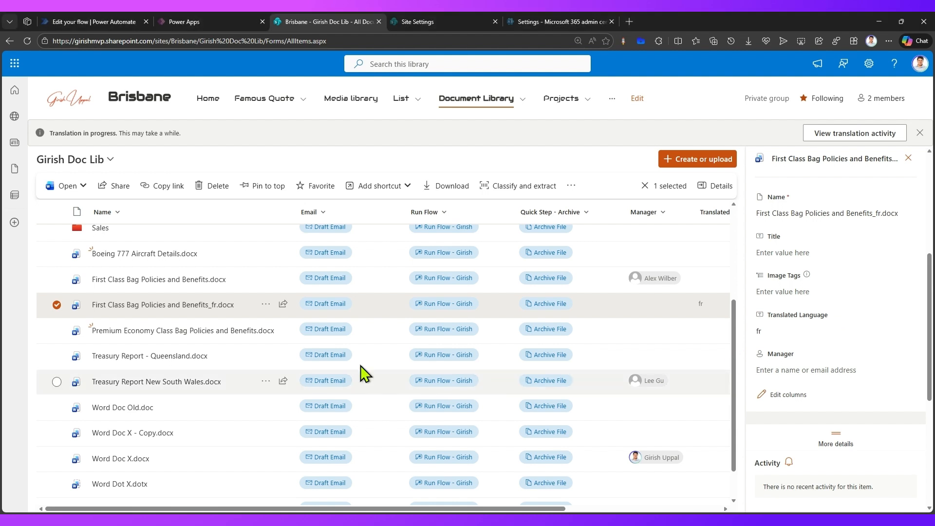
# Open the original First Class Bag Policies and Benefits.docx, skim its contents and return to the document library.
pyautogui.click(190, 278)
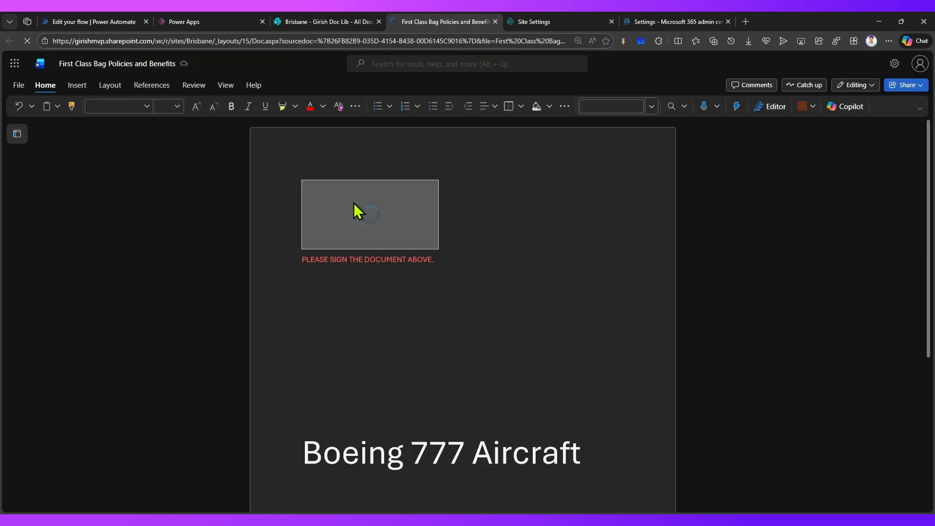
pyautogui.scroll(-10, 446, 377)
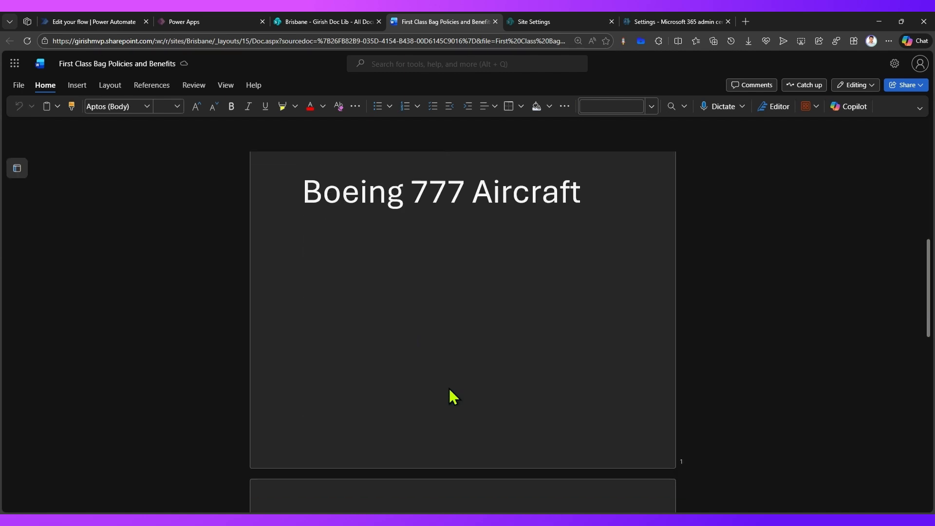
pyautogui.scroll(-15, 447, 387)
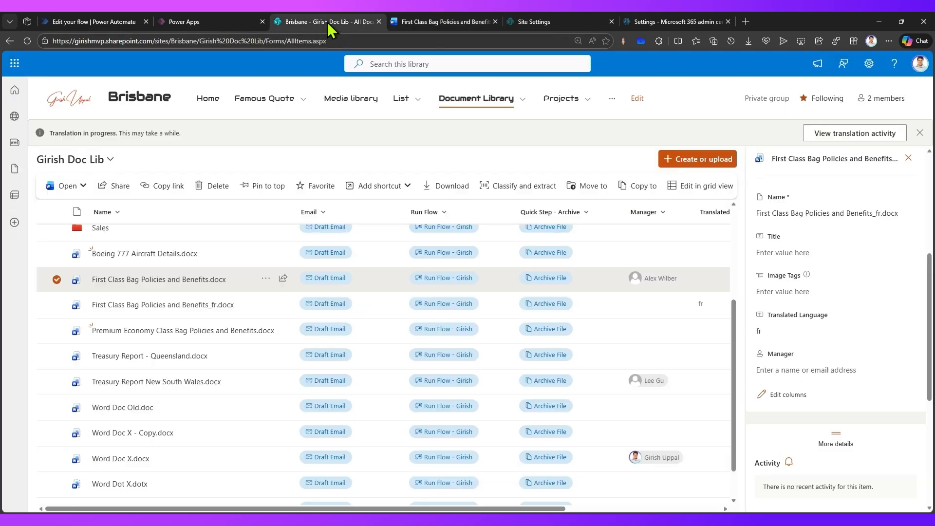
pyautogui.click(327, 22)
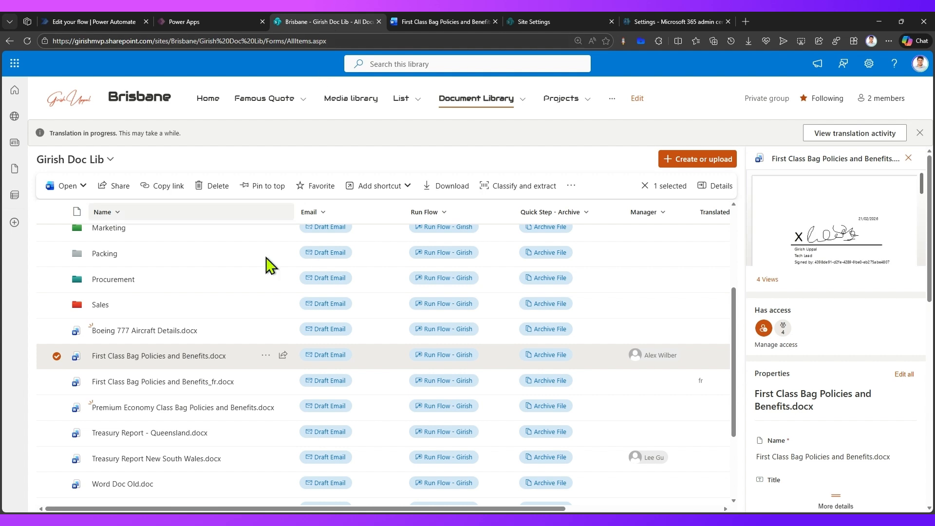
# Open First Class Bag Policies and Benefits_fr.docx, read through the French translation and close the document.
pyautogui.click(166, 383)
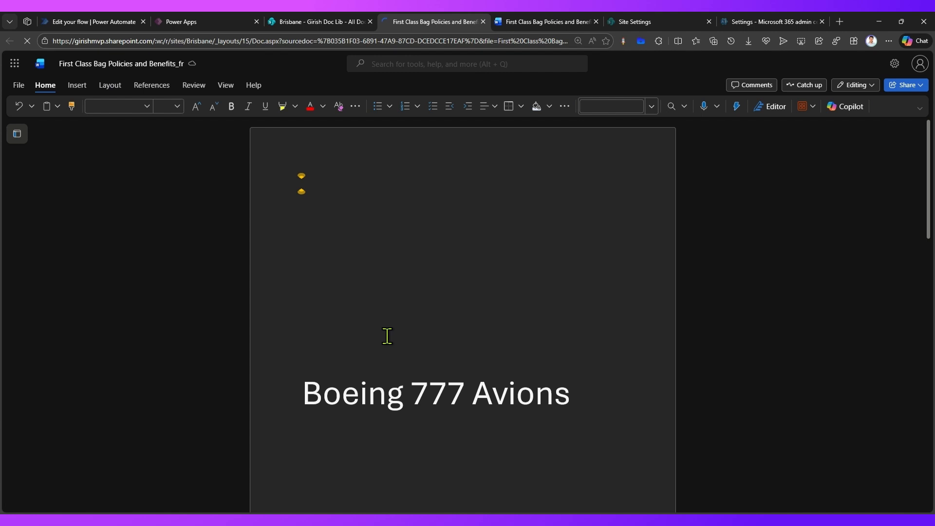
pyautogui.scroll(-5, 389, 340)
pyautogui.scroll(3, 393, 352)
pyautogui.scroll(-3, 389, 356)
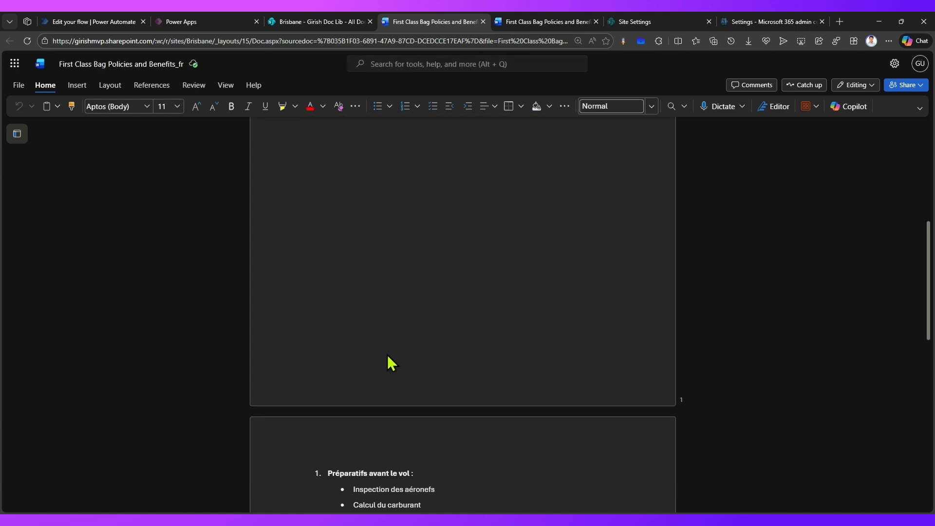
pyautogui.scroll(-6, 387, 358)
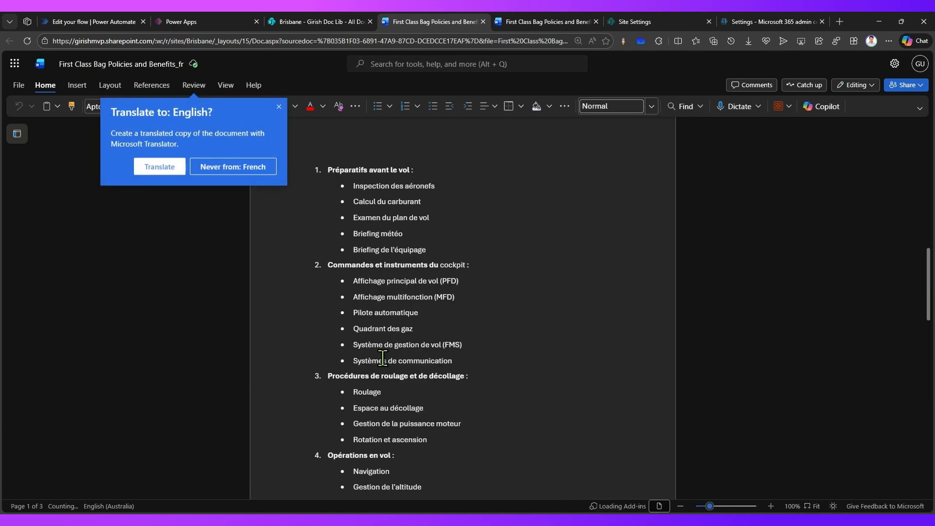
pyautogui.scroll(-1, 383, 357)
pyautogui.scroll(-4, 380, 360)
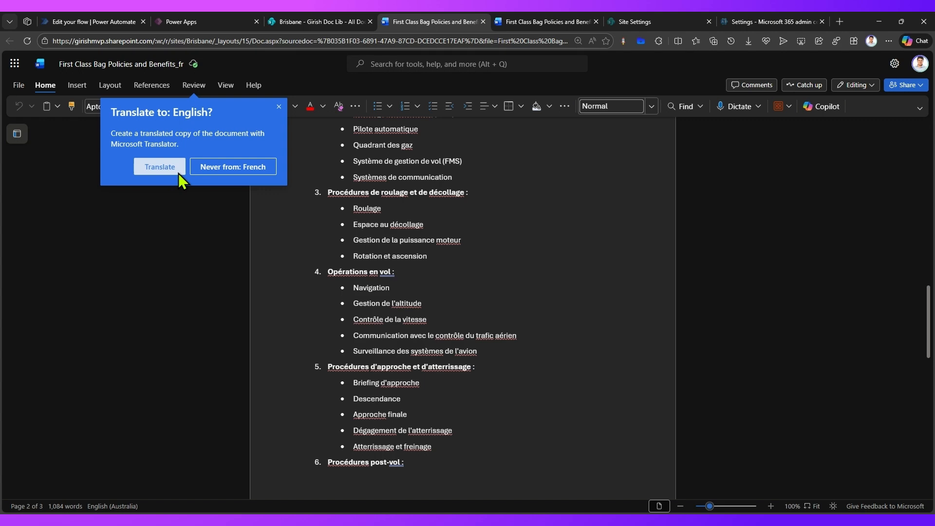
pyautogui.scroll(-12, 426, 234)
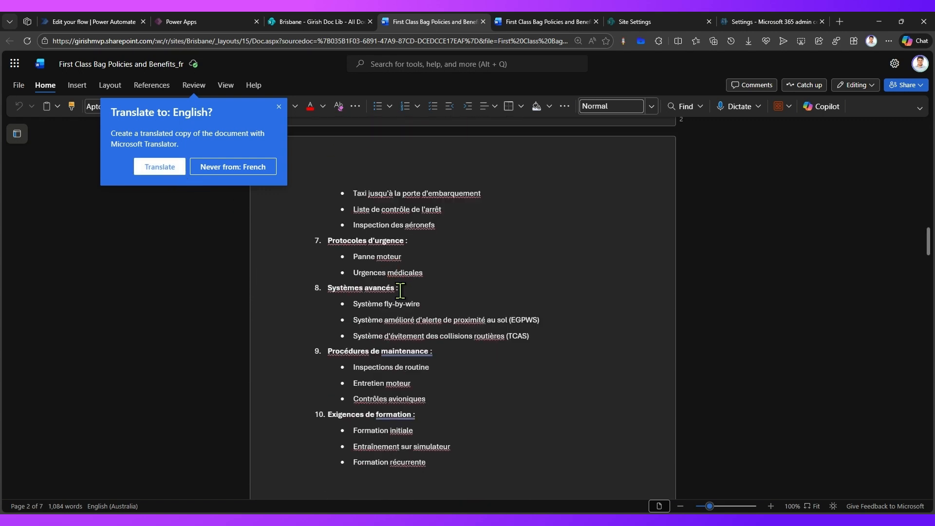
pyautogui.scroll(-6, 390, 306)
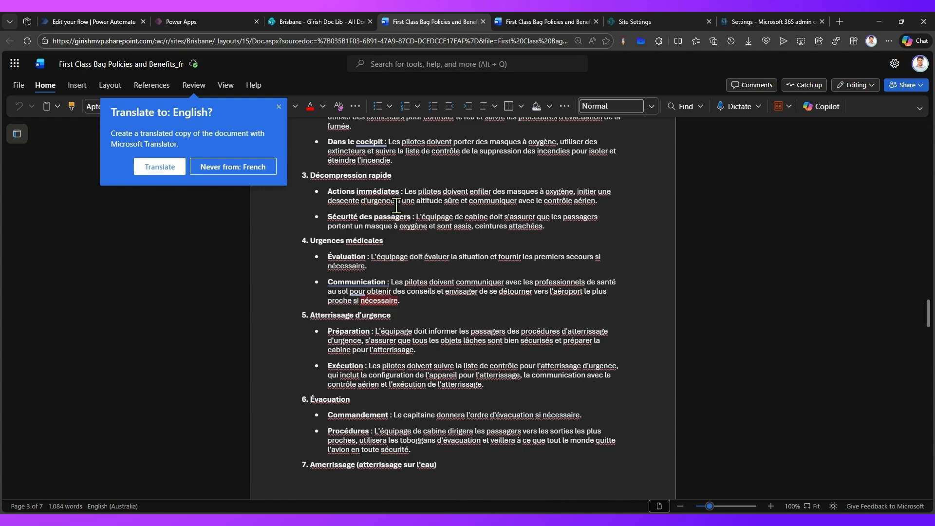
pyautogui.click(483, 22)
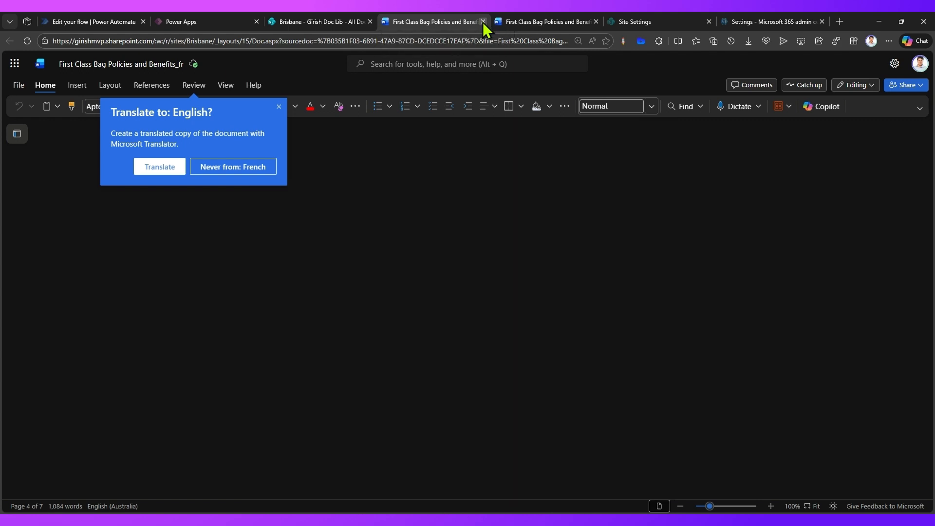
# Reload the document library and widen the Translated Language column to check the translated Boeing 777 Aircraft Details files.
pyautogui.scroll(3, 249, 341)
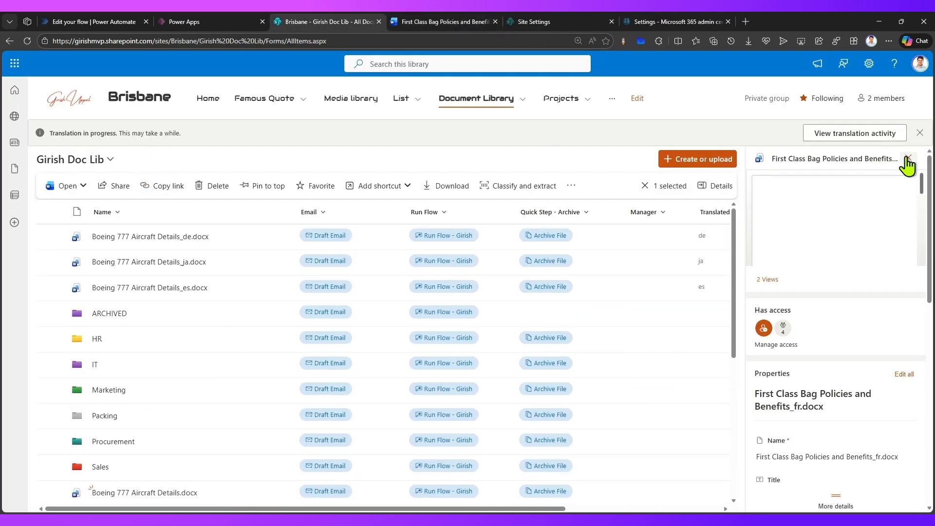
pyautogui.click(27, 41)
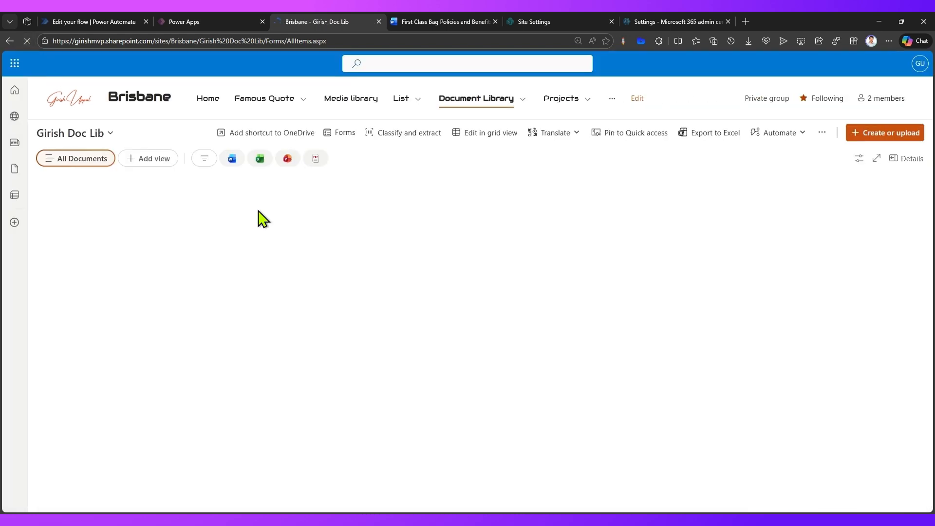
pyautogui.scroll(-2, 277, 295)
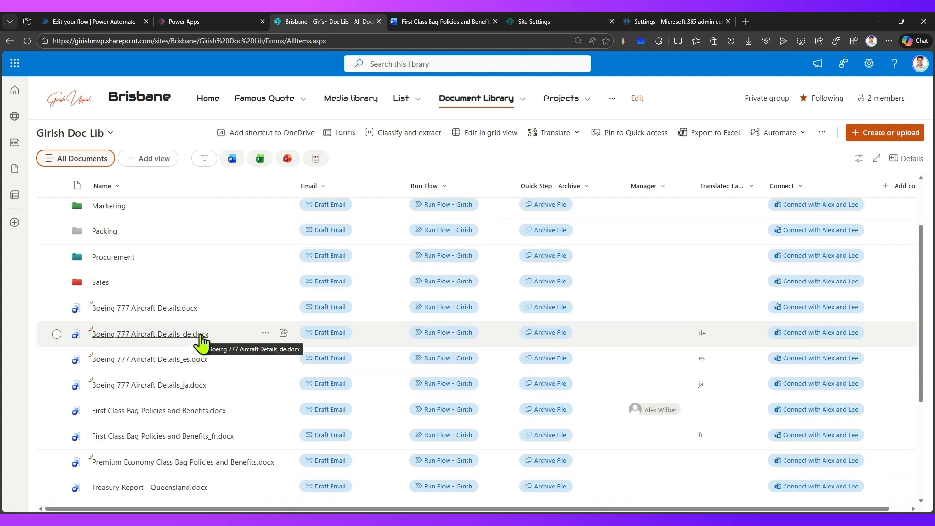
pyautogui.moveTo(202, 343)
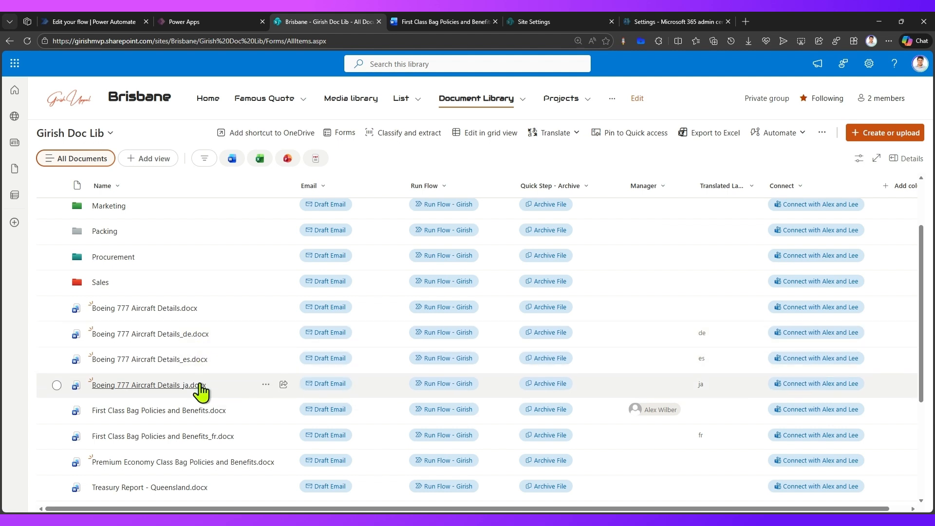
pyautogui.moveTo(202, 384)
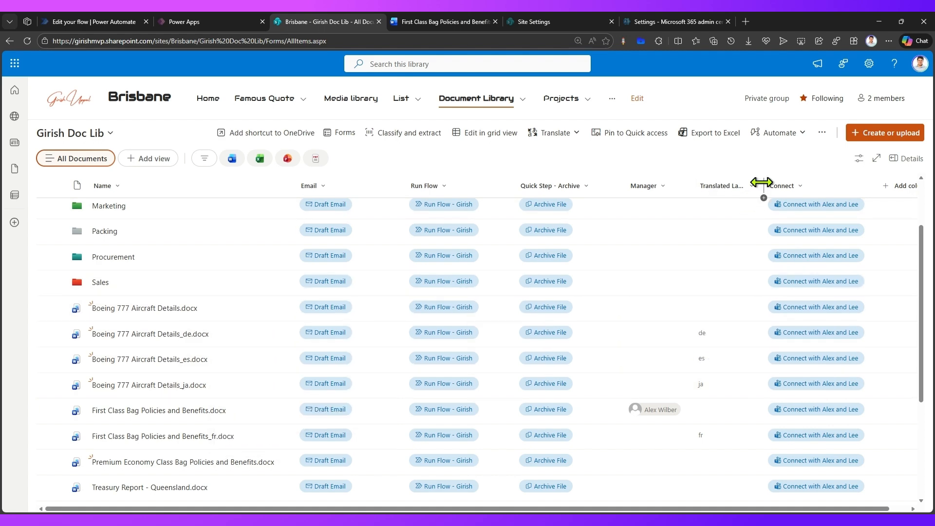
pyautogui.moveTo(761, 184); pyautogui.dragTo(782, 184)
pyautogui.scroll(-3, 736, 312)
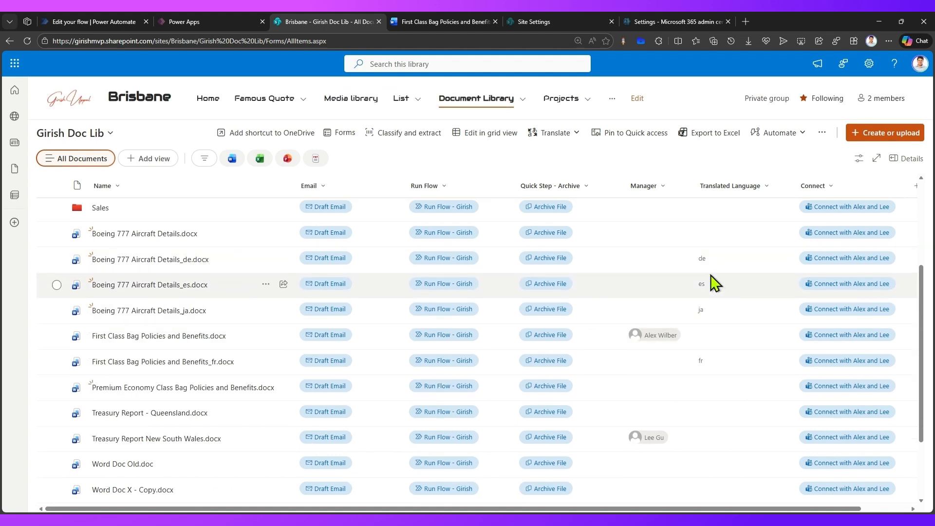
# Open Boeing 777 Aircraft Details_de.docx, read through the German translation and return to the document library.
pyautogui.click(166, 268)
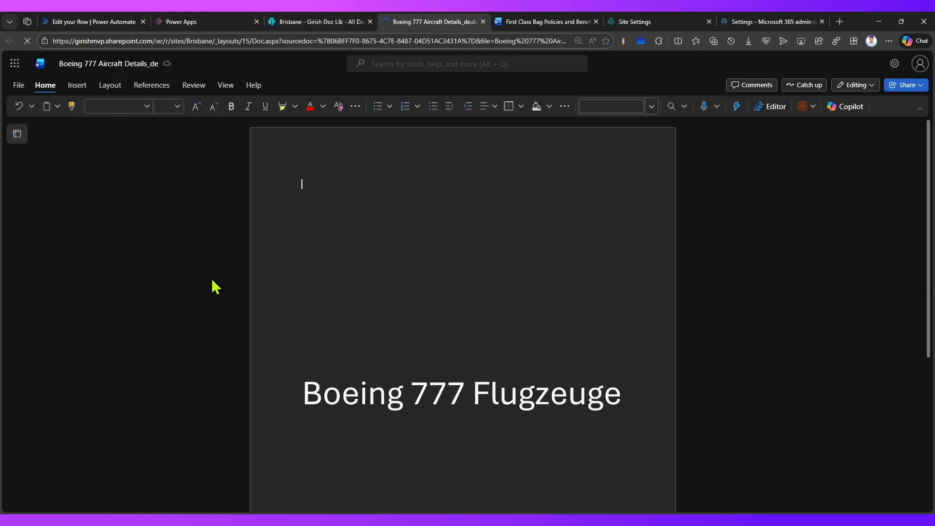
pyautogui.scroll(-3, 395, 356)
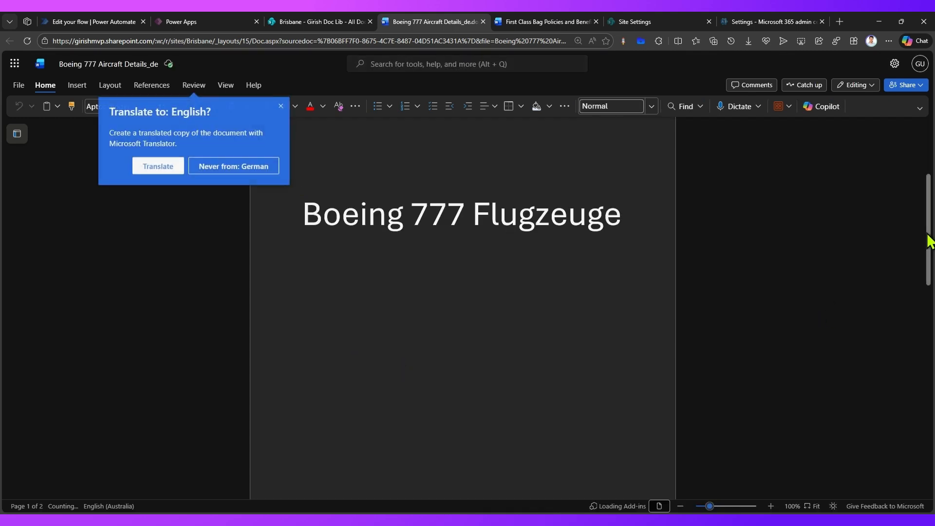
pyautogui.moveTo(928, 236); pyautogui.dragTo(933, 479)
pyautogui.scroll(-10, 622, 438)
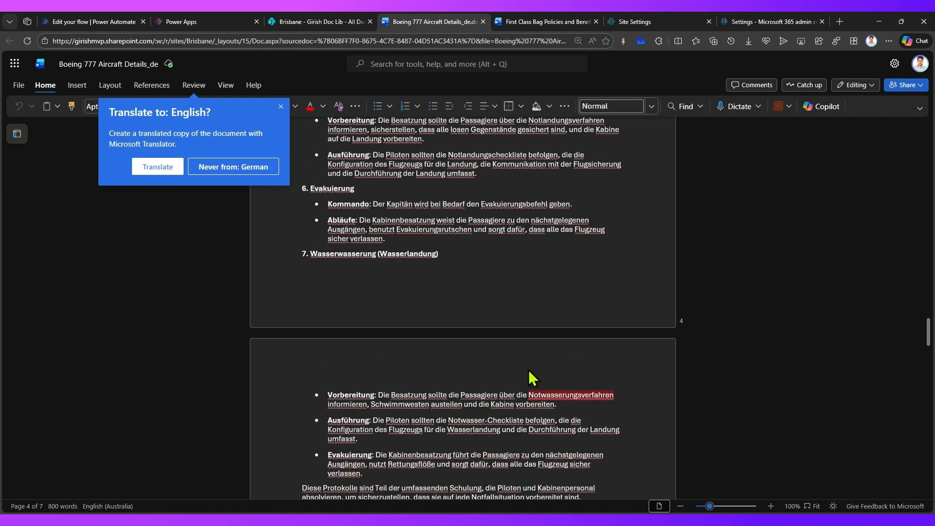
pyautogui.scroll(-3, 492, 339)
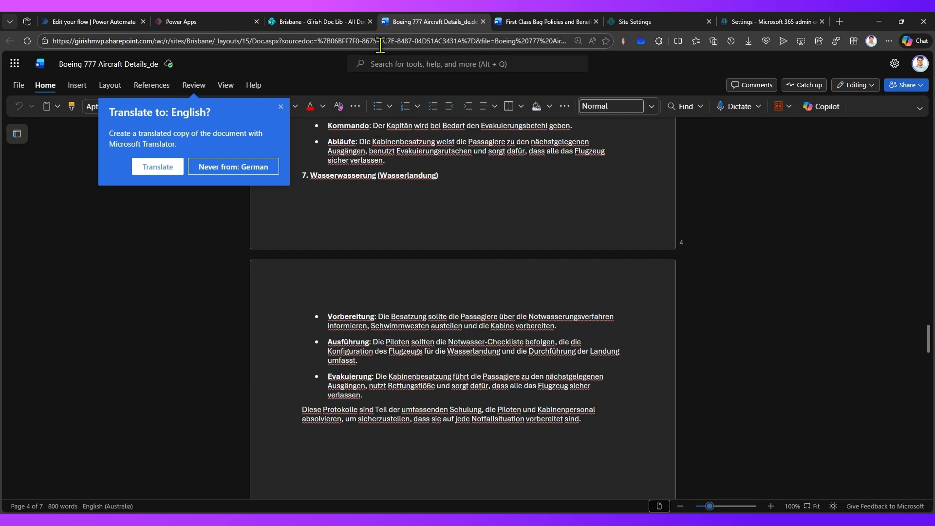
pyautogui.click(323, 21)
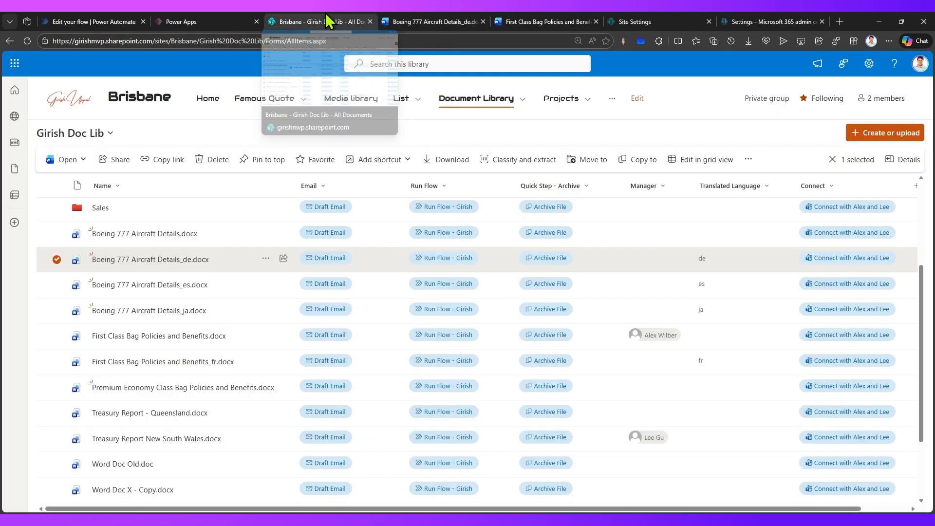
# Open Boeing 777 Aircraft Details_es.docx and Boeing 777 Aircraft Details_ja.docx from the document library, then return to the open German copy.
pyautogui.click(166, 287)
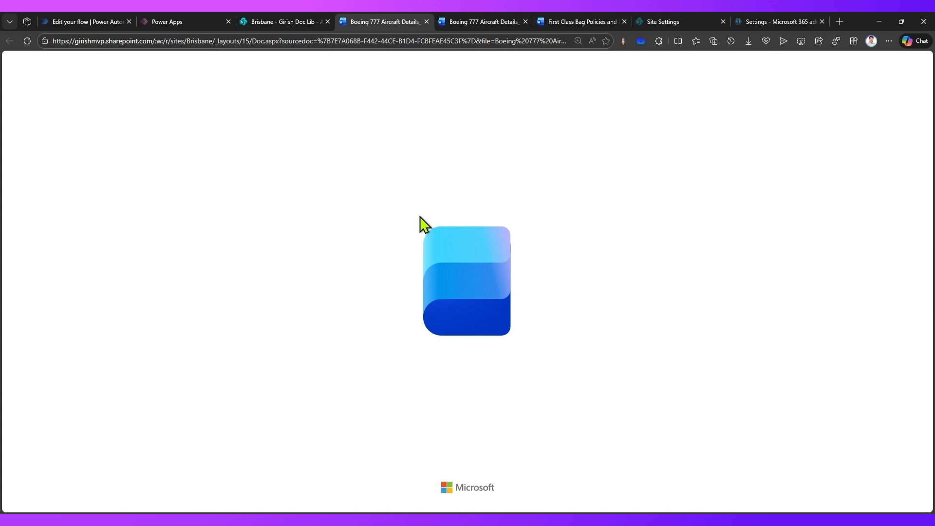
pyautogui.click(284, 22)
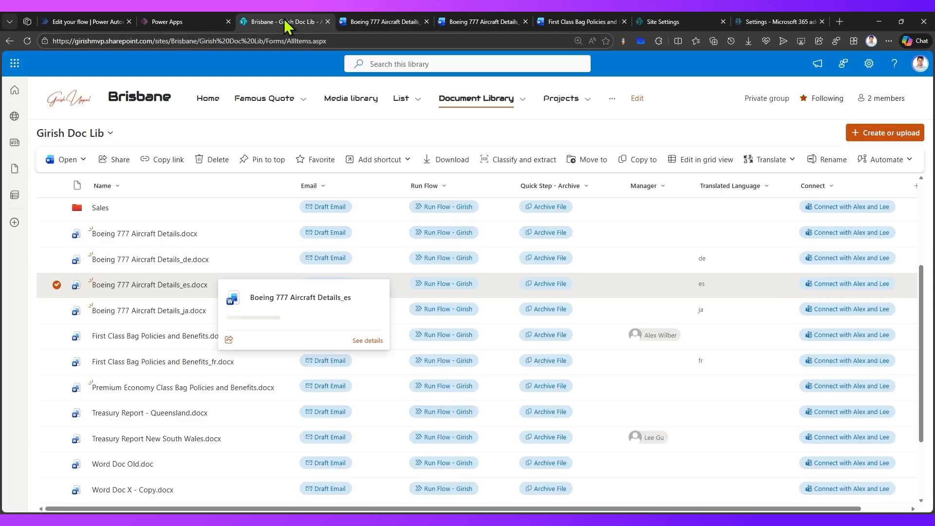
pyautogui.click(162, 312)
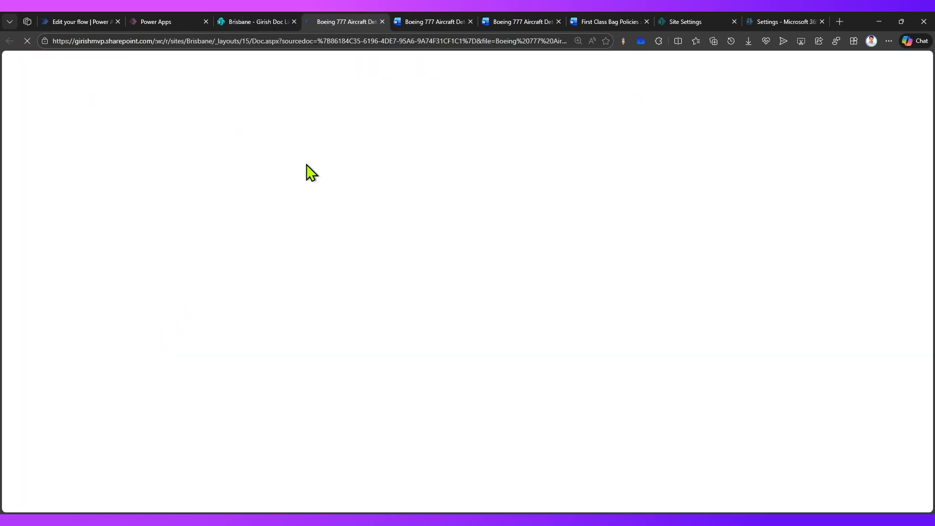
pyautogui.click(430, 18)
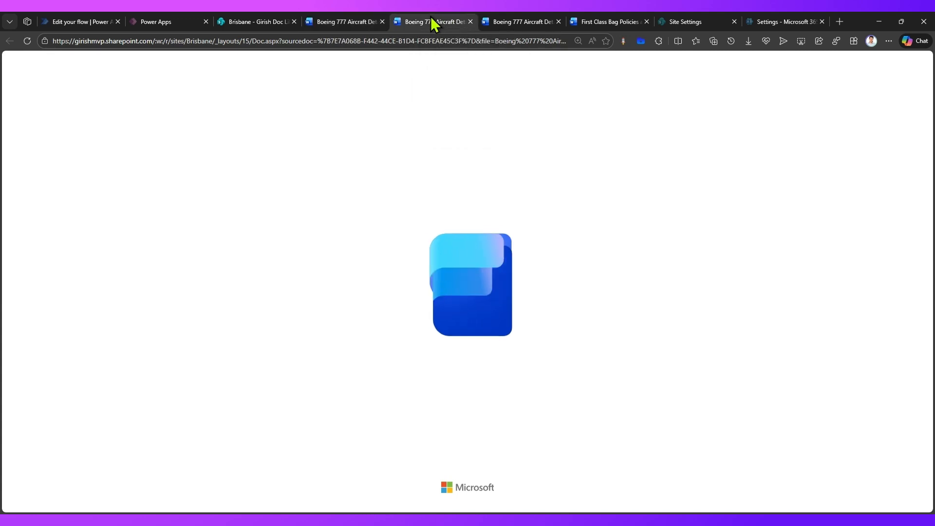
pyautogui.click(535, 20)
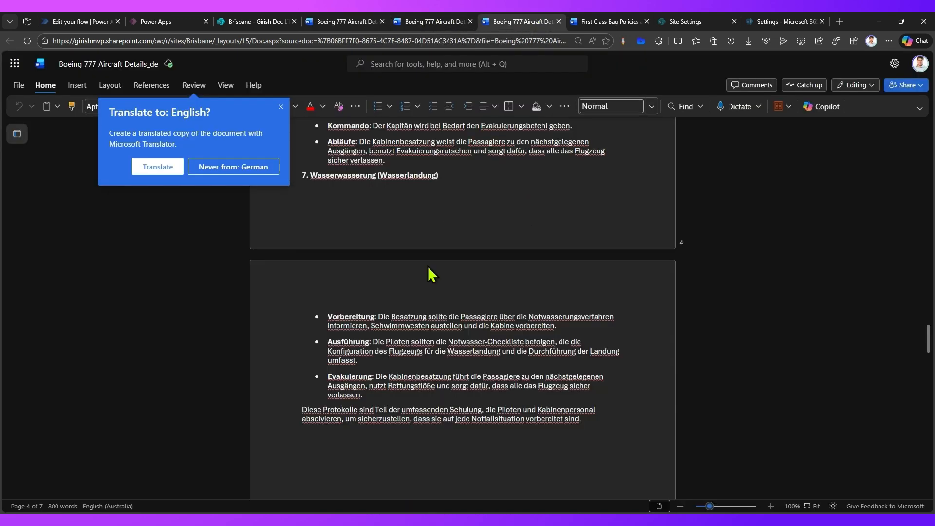
# Read through the Spanish translation in Boeing 777 Aircraft Details_es and dismiss the offer to translate it to English.
pyautogui.click(437, 18)
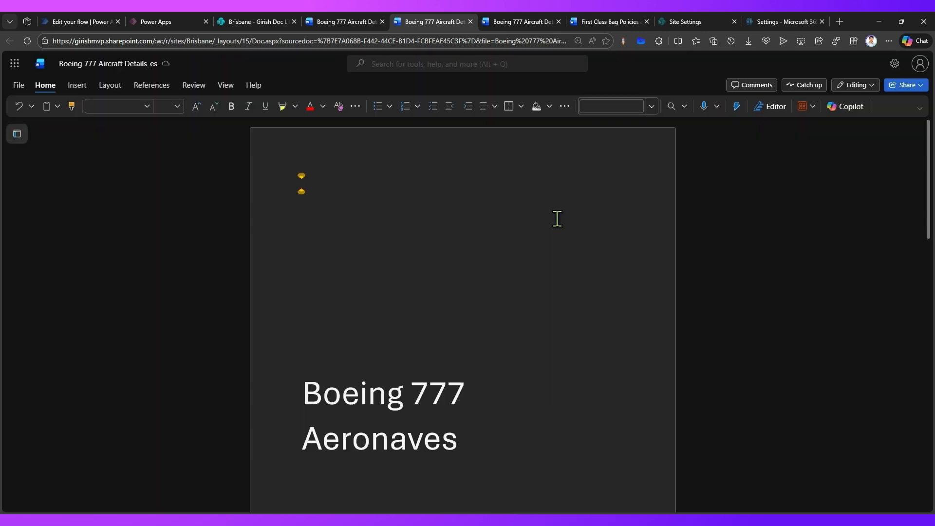
pyautogui.scroll(-5, 516, 368)
pyautogui.scroll(5, 512, 371)
pyautogui.scroll(-5, 511, 374)
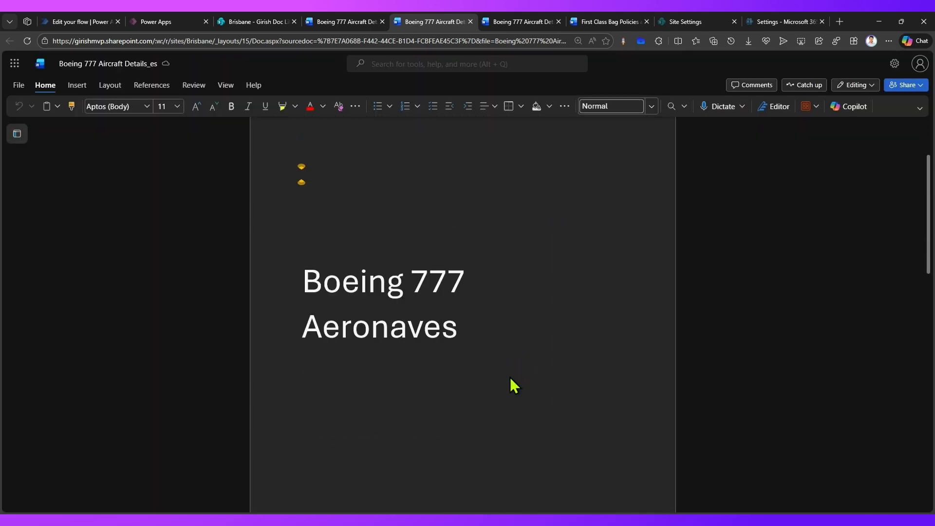
pyautogui.scroll(-8, 509, 378)
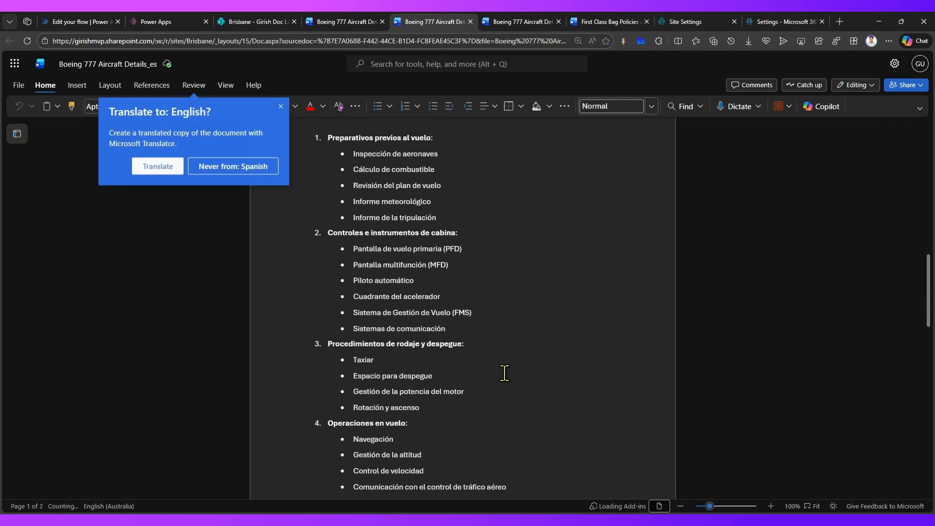
pyautogui.click(281, 106)
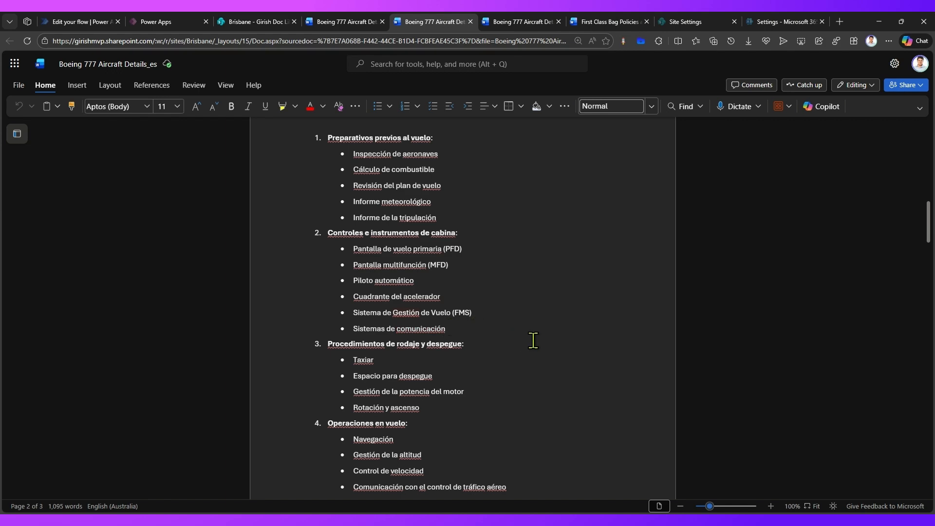
pyautogui.scroll(-15, 533, 340)
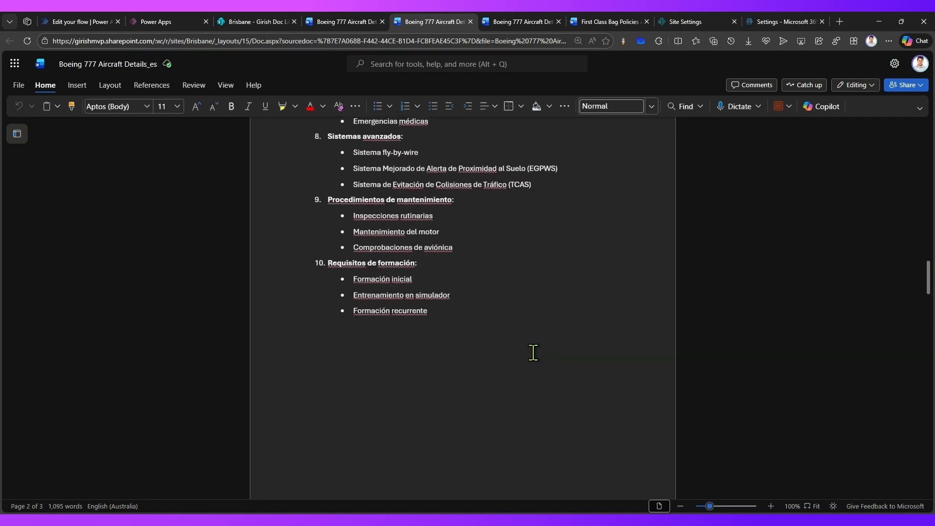
pyautogui.scroll(-10, 533, 352)
# Read through the Japanese translation in Boeing 777 Aircraft Details_ja and return to the Boeing 777 files in the document library.
pyautogui.click(347, 22)
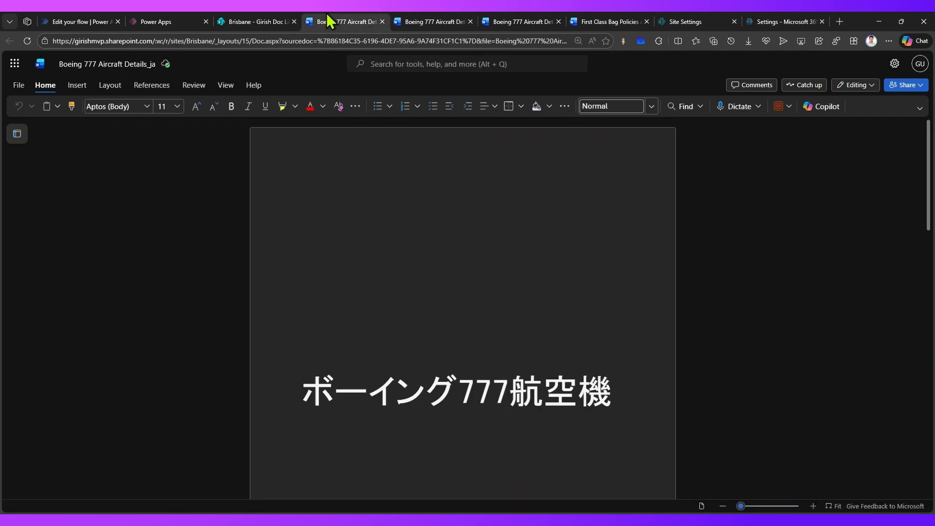
pyautogui.scroll(-20, 467, 324)
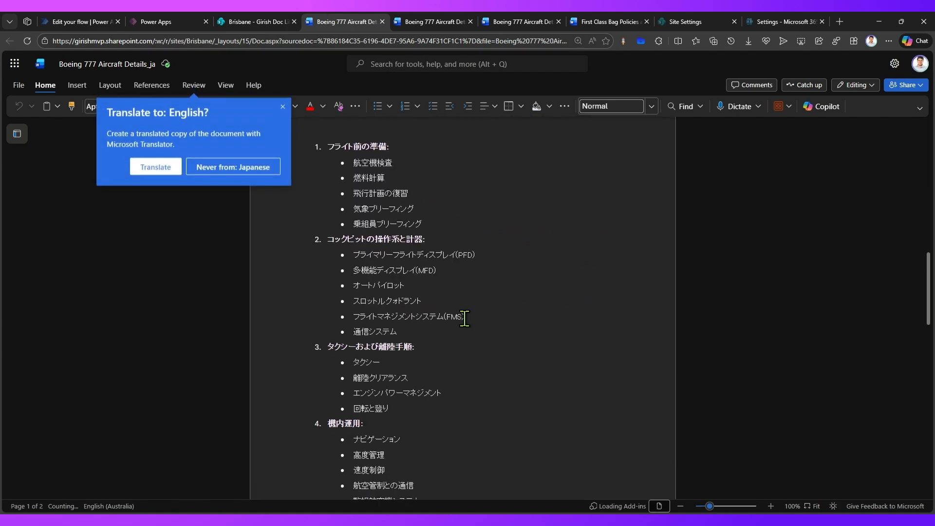
pyautogui.scroll(-10, 466, 324)
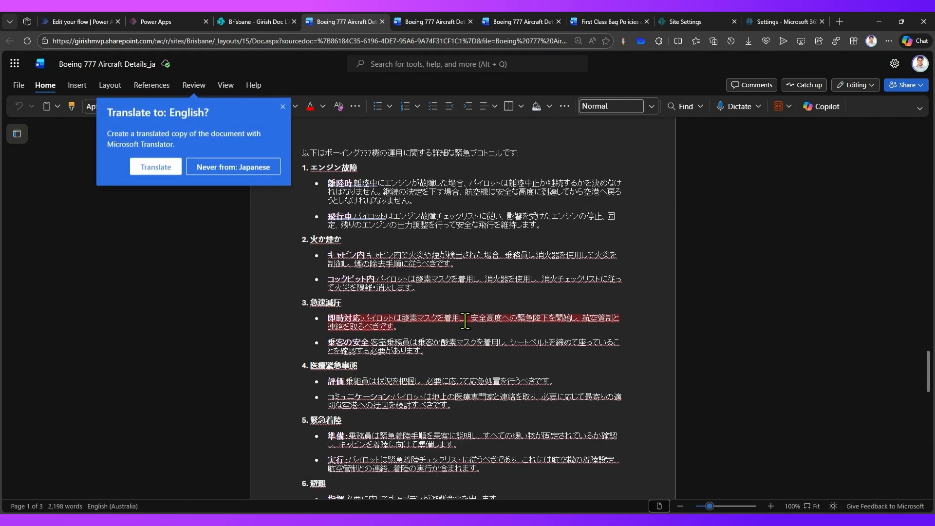
pyautogui.click(247, 22)
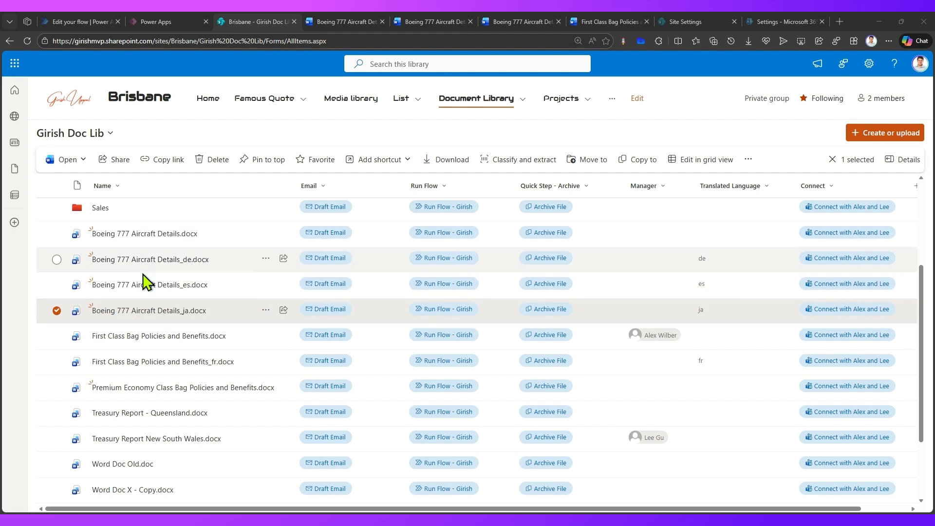
pyautogui.scroll(2, 204, 313)
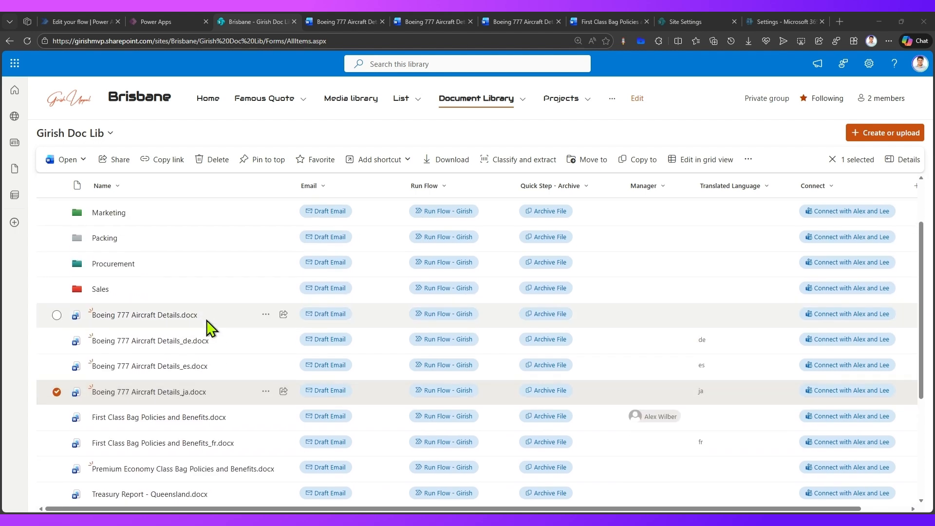